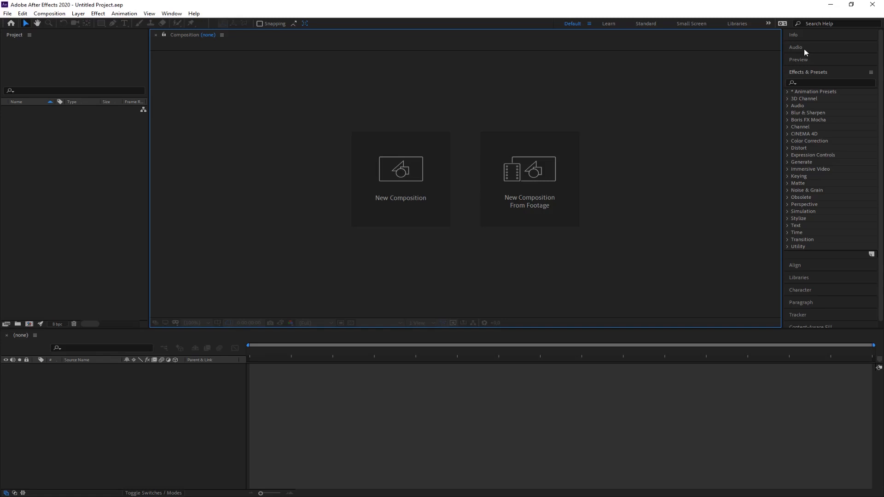
Create a new composition from the train.mp4 footage file in the Dokumente folder.
click(532, 199)
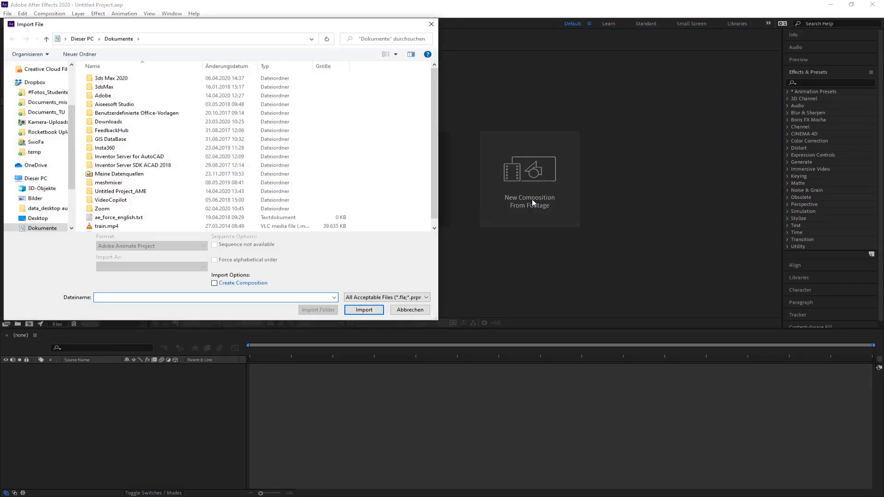
double_click(104, 229)
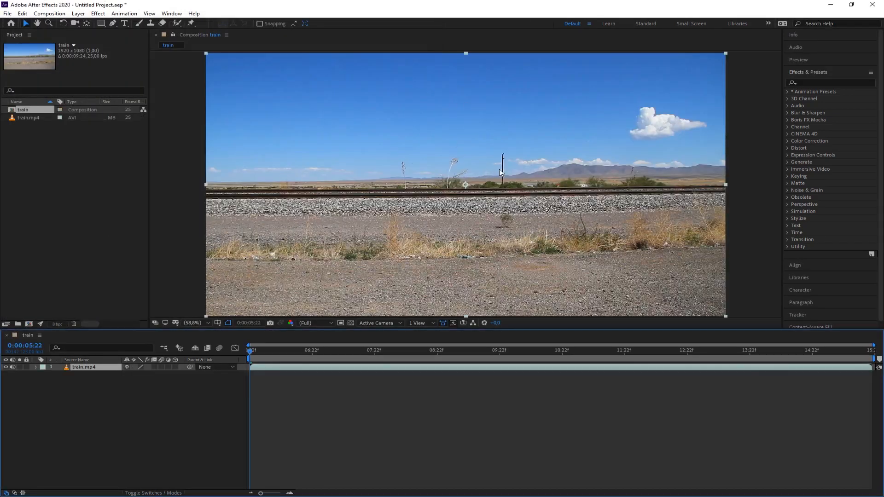
mouse_move(250, 355)
mouse_down()
mouse_move(572, 355)
mouse_move(246, 355)
mouse_up()
click(101, 389)
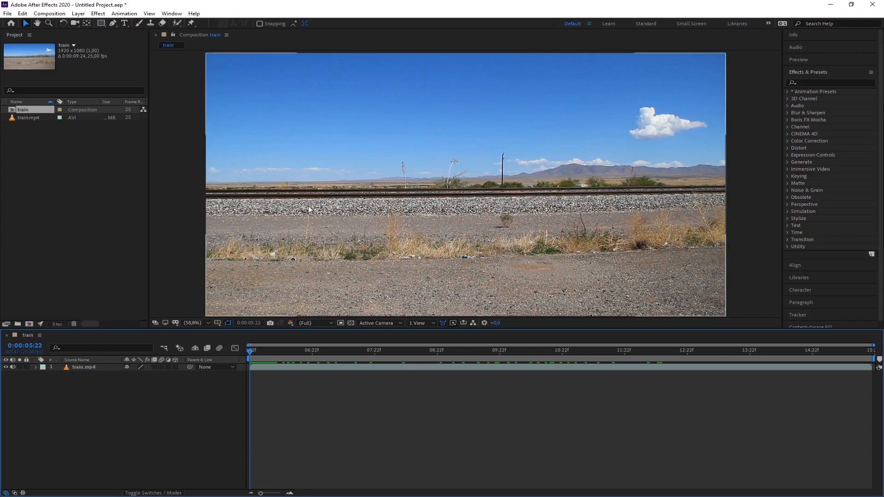
Draw a rectangular mask around the area left of centre on the train.mp4 layer, and show the layer's Masks properties.
click(78, 368)
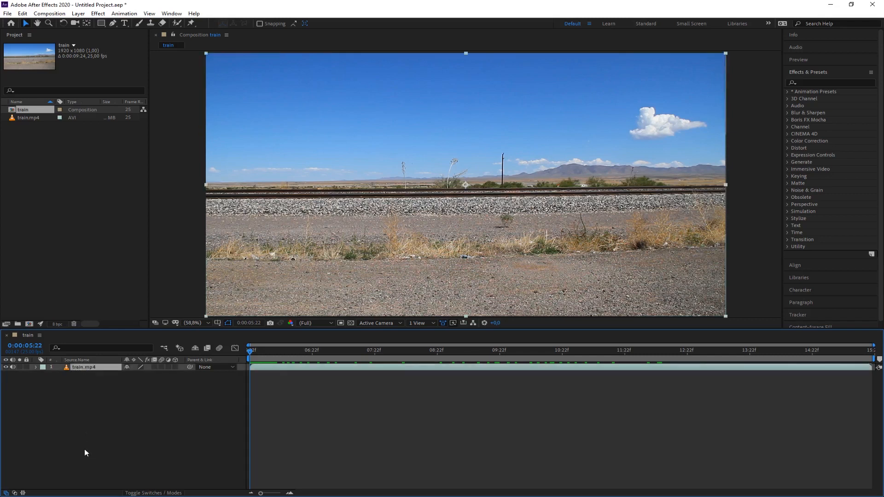
click(102, 24)
drag(296, 115, 482, 235)
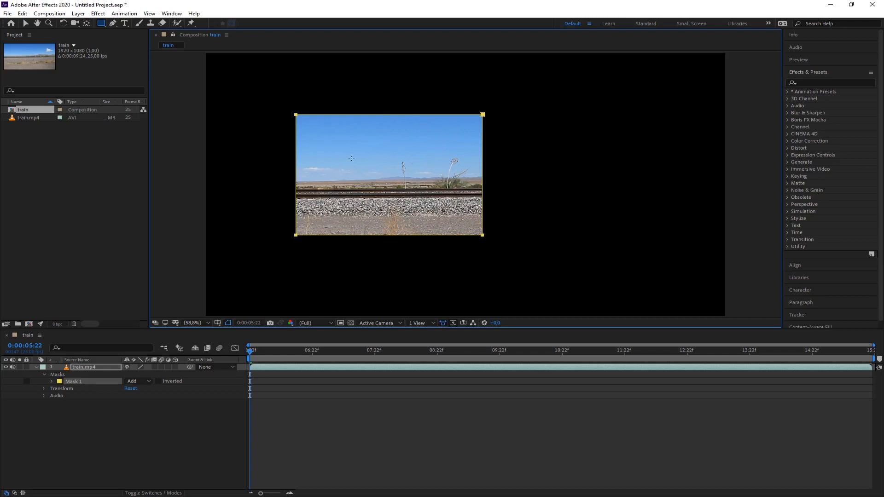
click(37, 367)
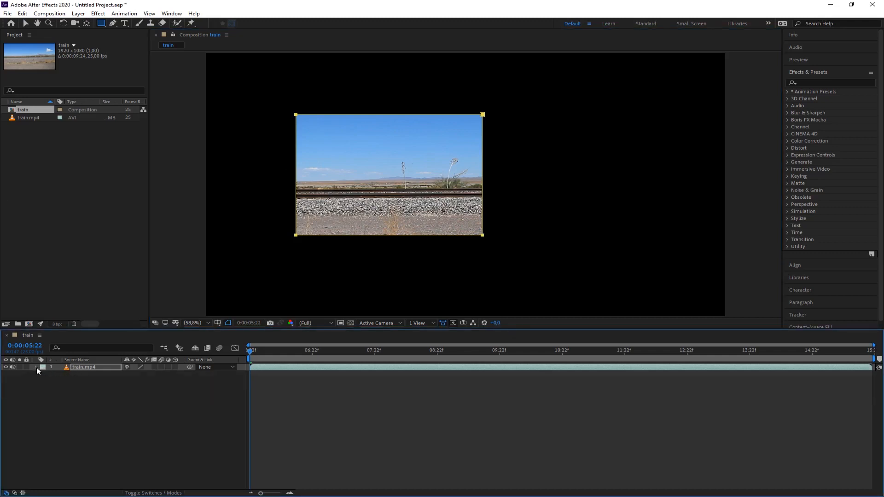
click(37, 367)
click(44, 374)
click(45, 374)
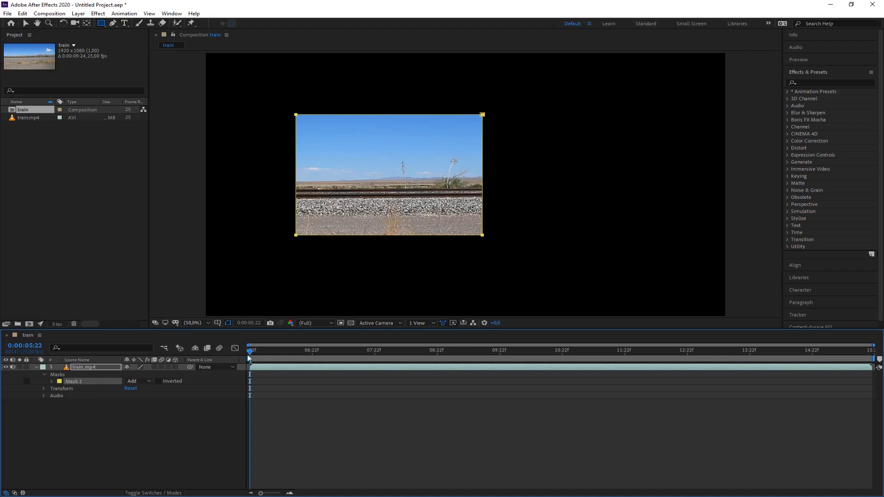
Try the Subtract mode on Mask 1 and return it to Add.
click(150, 381)
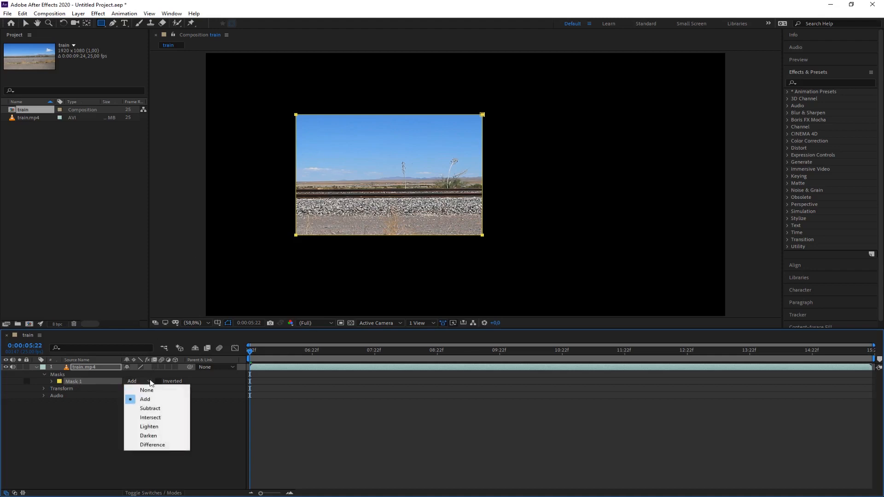
click(153, 413)
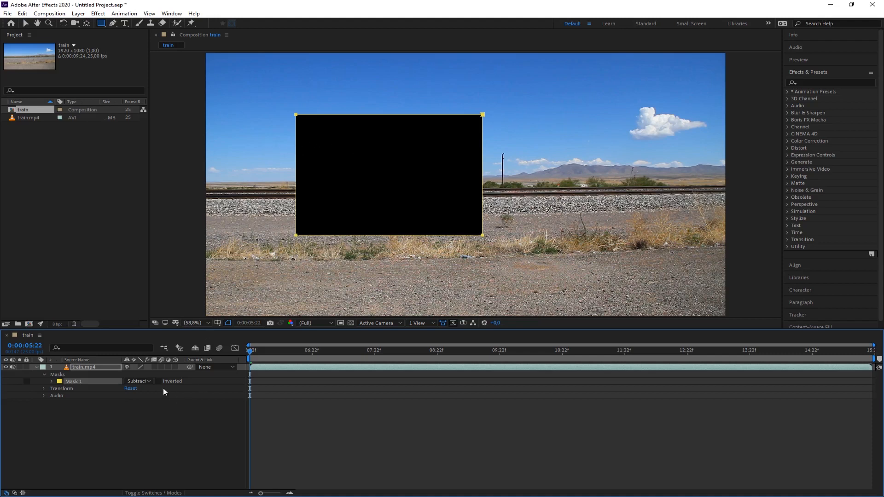
click(150, 382)
click(149, 400)
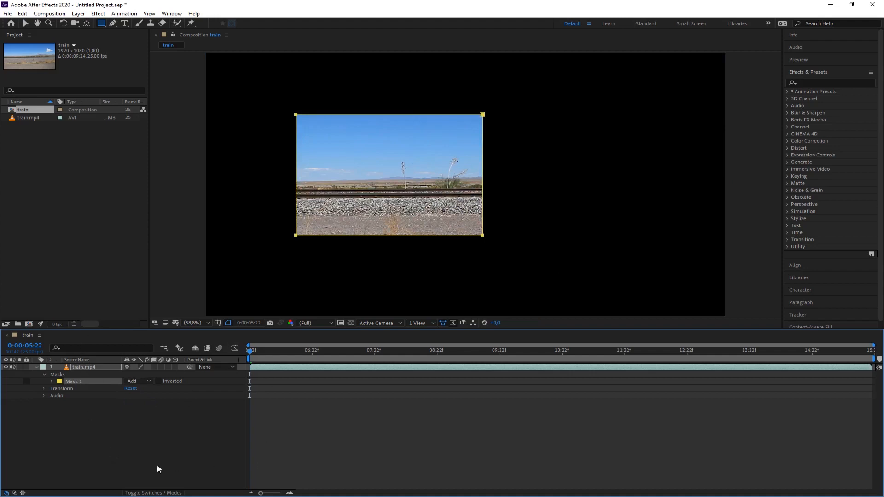
Add a second, roughly circular mask to the train.mp4 layer with the Ellipse Tool, in the lower-right part of the image.
click(76, 369)
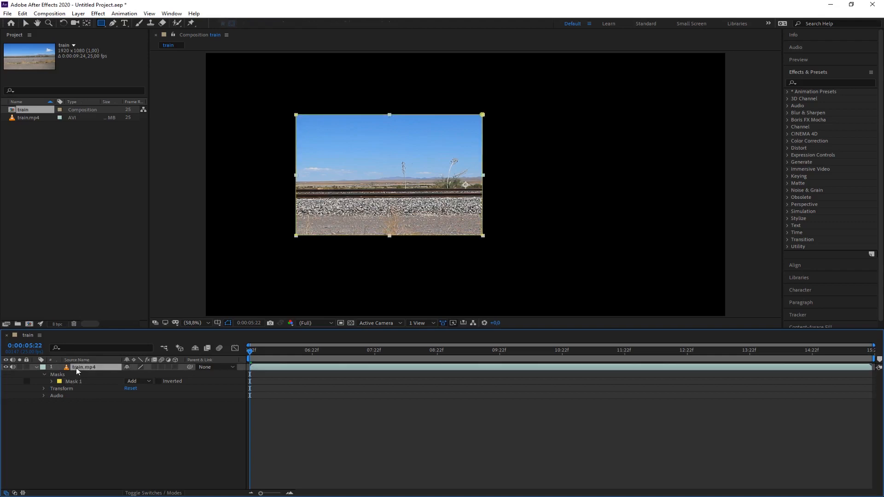
click(101, 23)
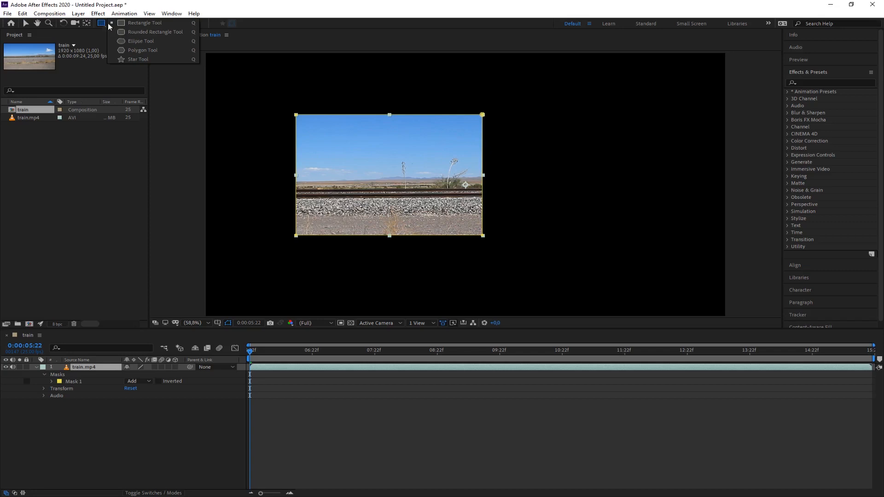
click(134, 42)
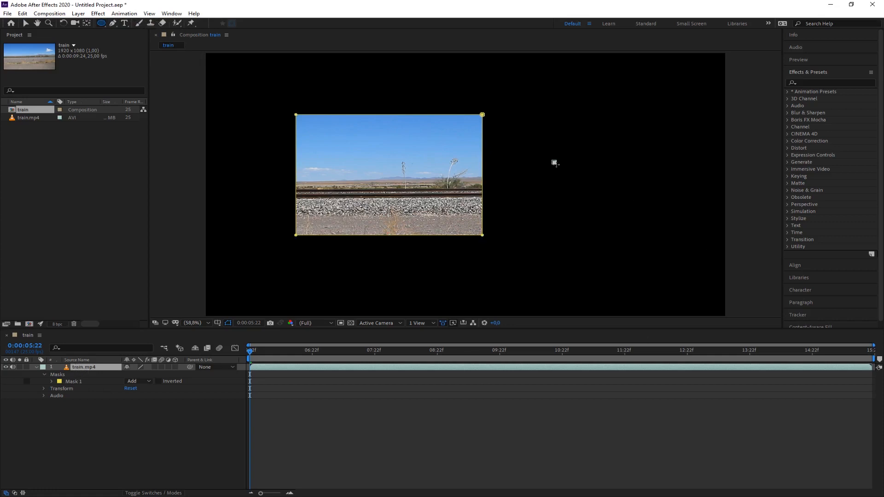
drag(554, 161, 678, 280)
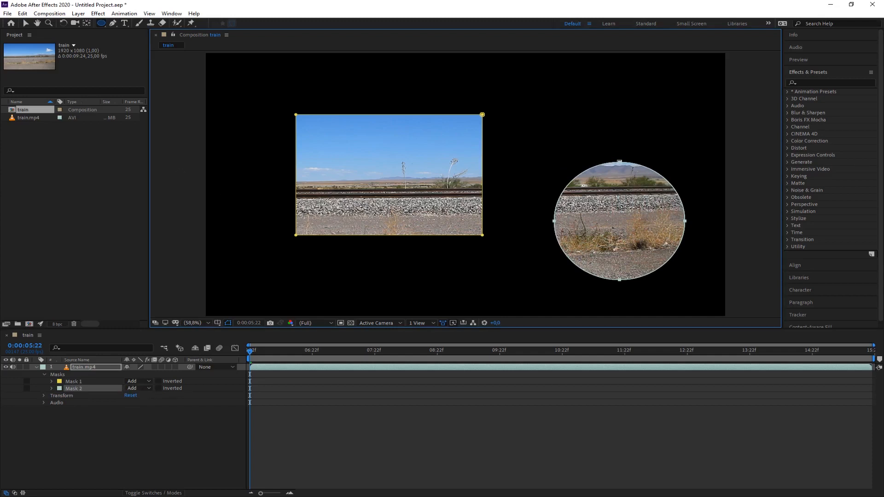
Reshape the elliptical mask by moving its left vertex outward toward the rectangular mask.
click(25, 24)
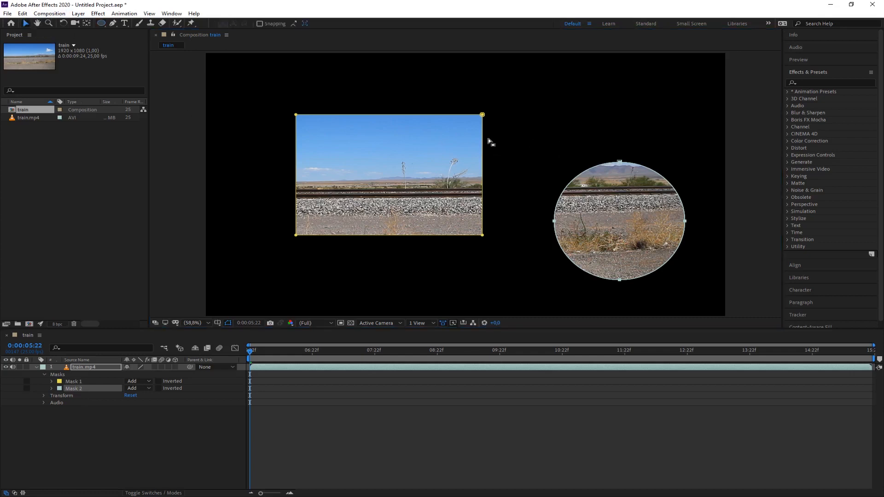
click(554, 221)
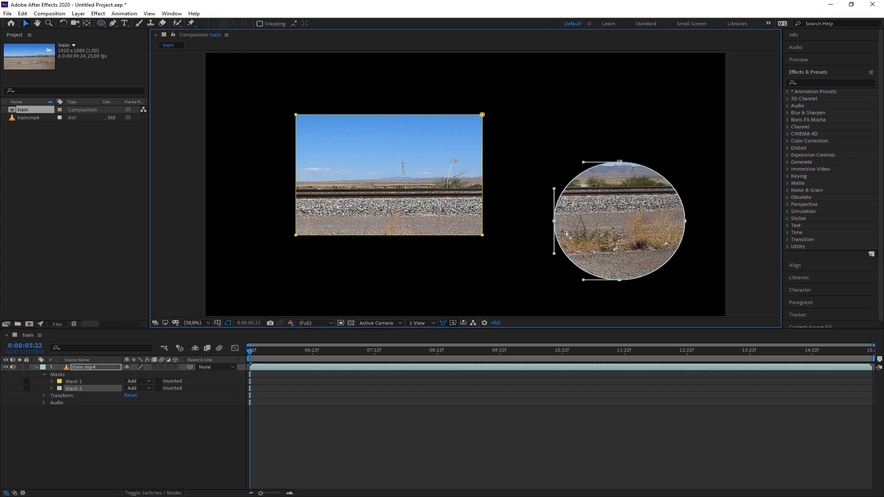
drag(468, 102, 505, 137)
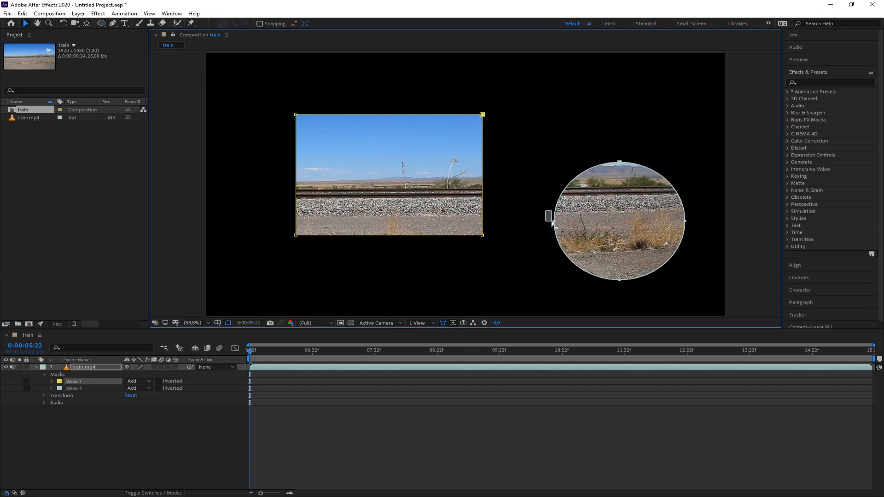
drag(552, 223, 516, 221)
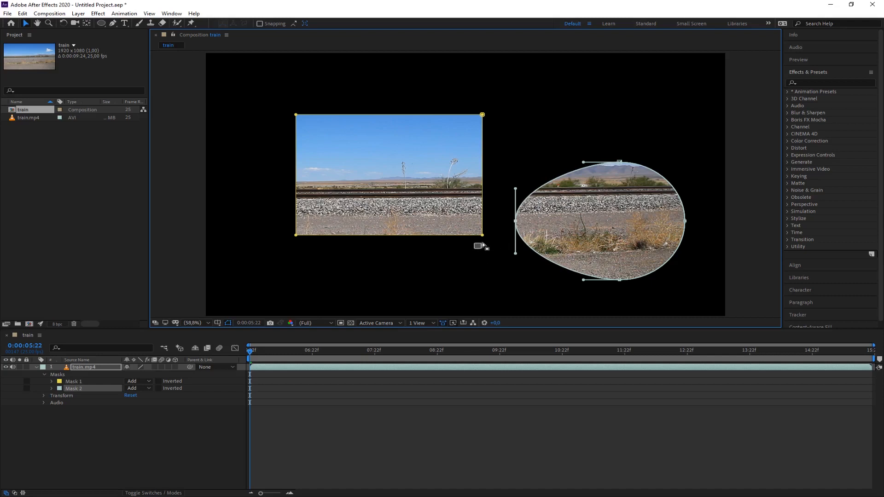
Reshape the rectangular mask by moving both right corners over to the elliptical mask and the lower-left corner down and inward.
click(490, 232)
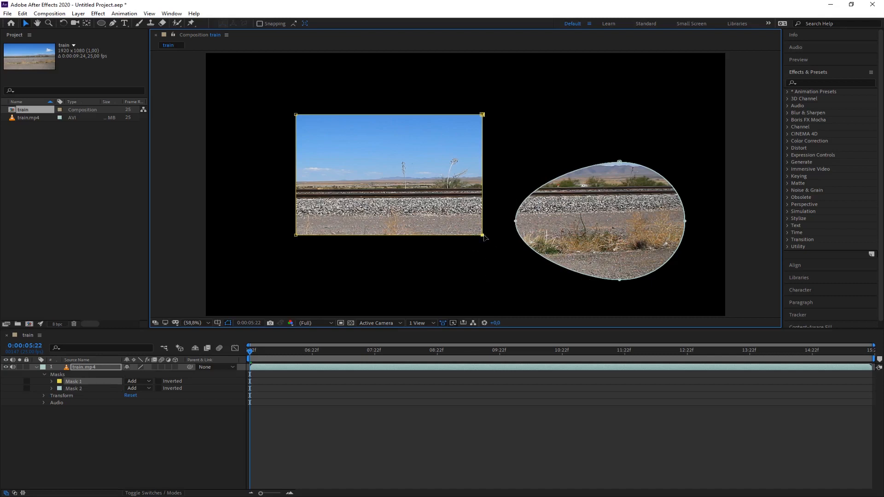
drag(484, 237, 593, 259)
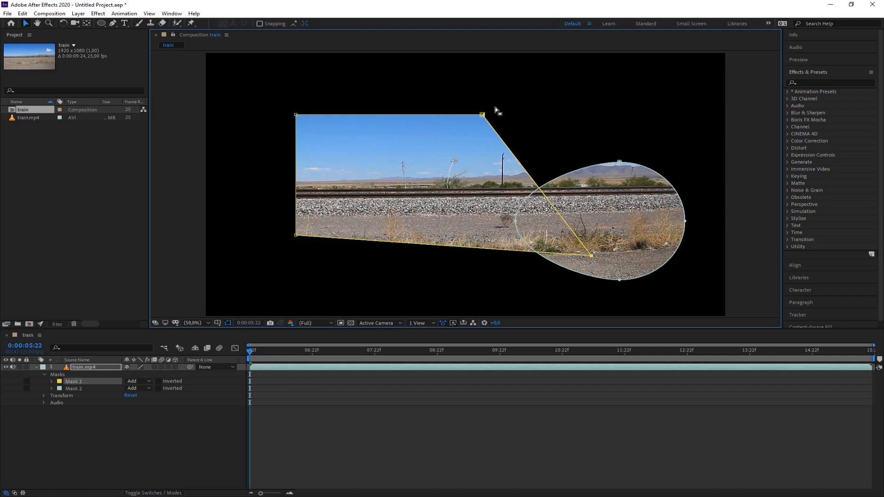
drag(483, 118, 583, 121)
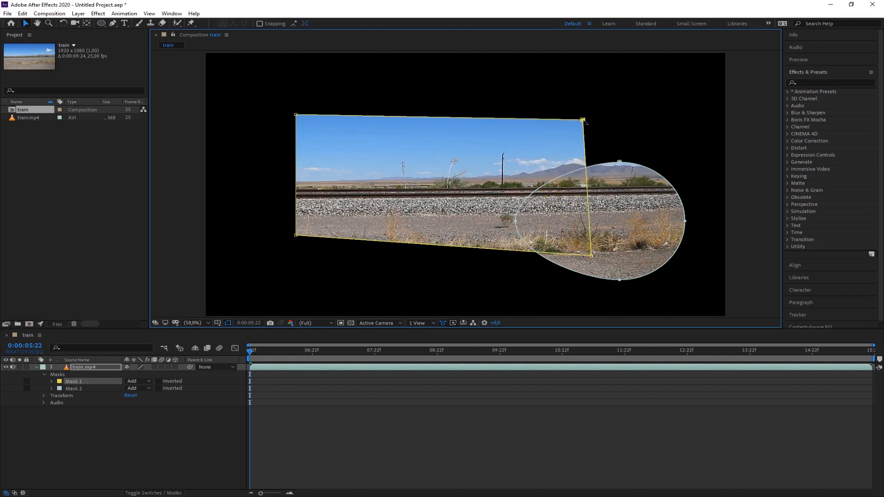
drag(296, 236, 387, 275)
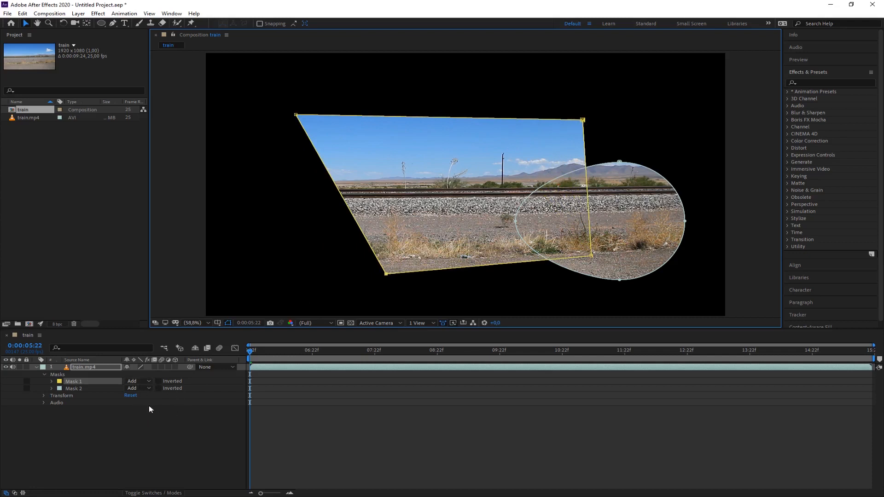
Set the mode of Mask 2, and also that of Mask 1, to Subtract.
click(83, 389)
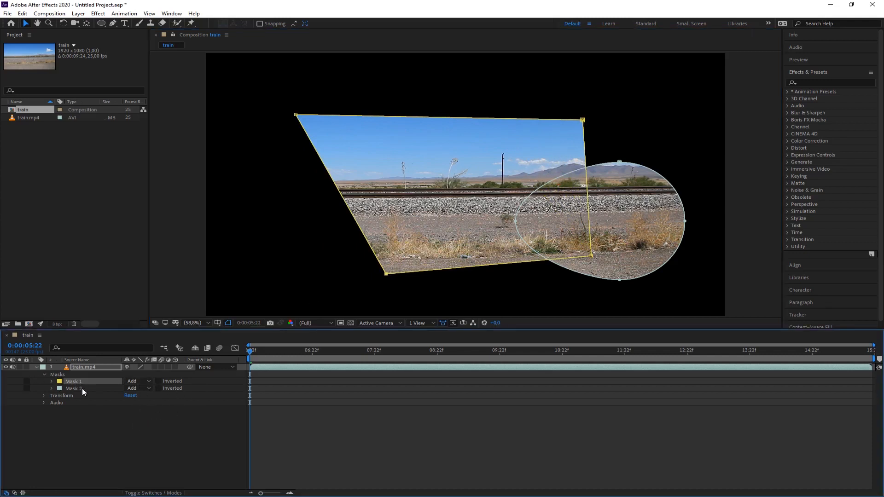
click(150, 387)
click(150, 415)
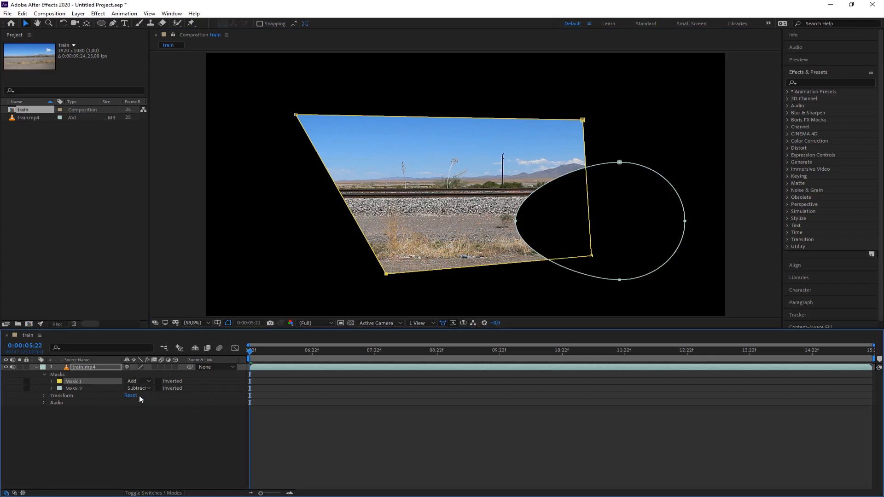
click(150, 450)
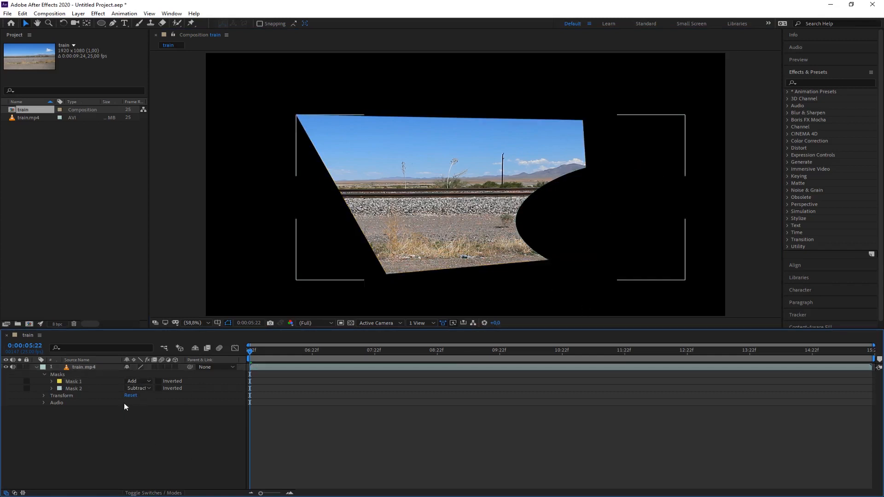
click(140, 380)
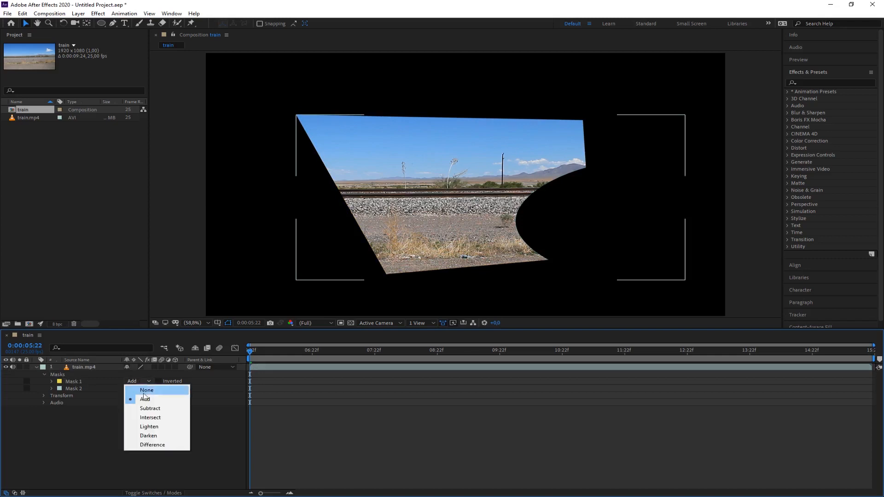
click(148, 408)
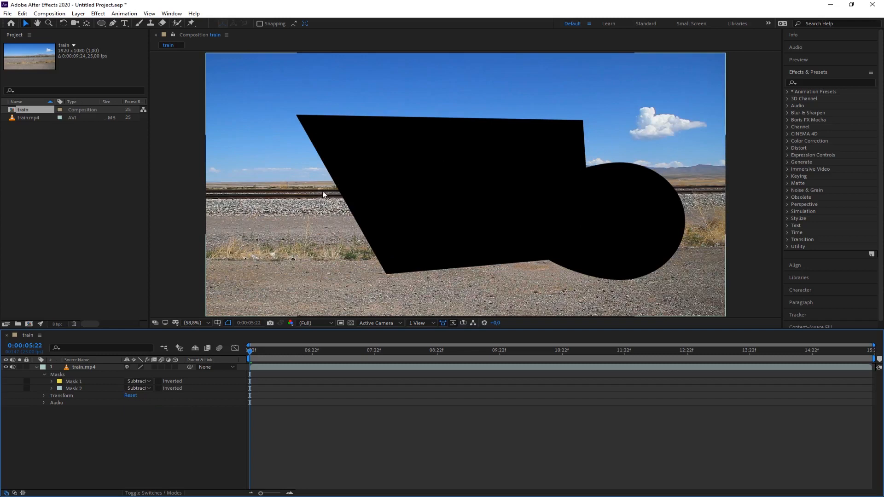
Set the modes of both Mask 1 and Mask 2 to Intersect.
click(140, 381)
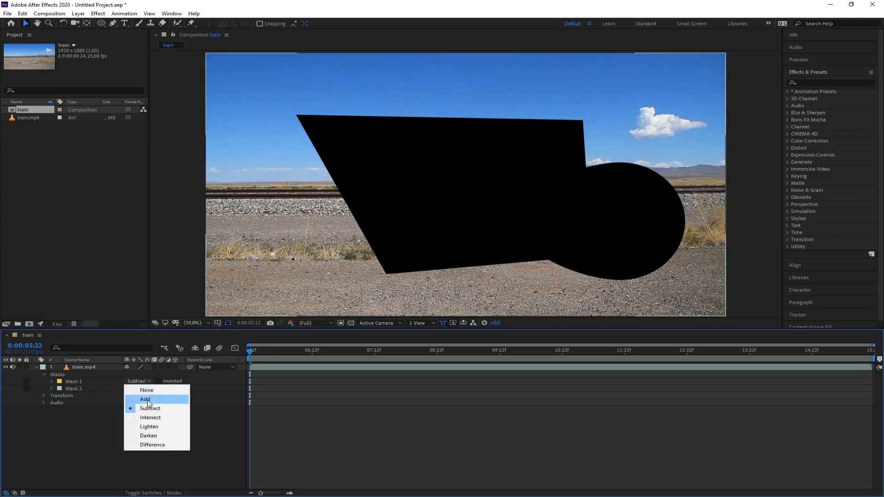
click(151, 418)
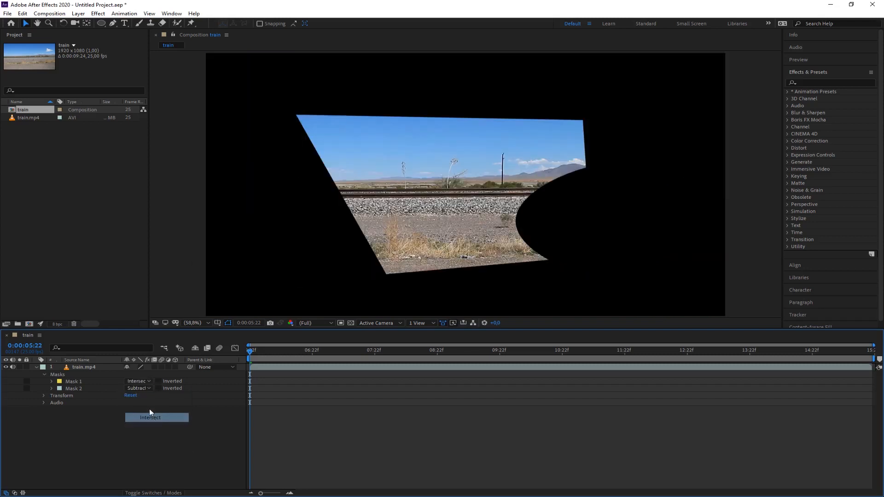
click(151, 388)
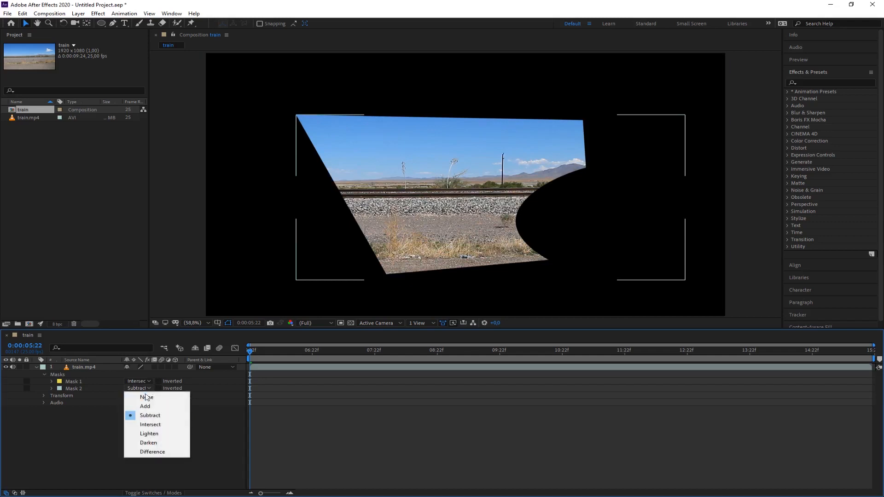
click(148, 423)
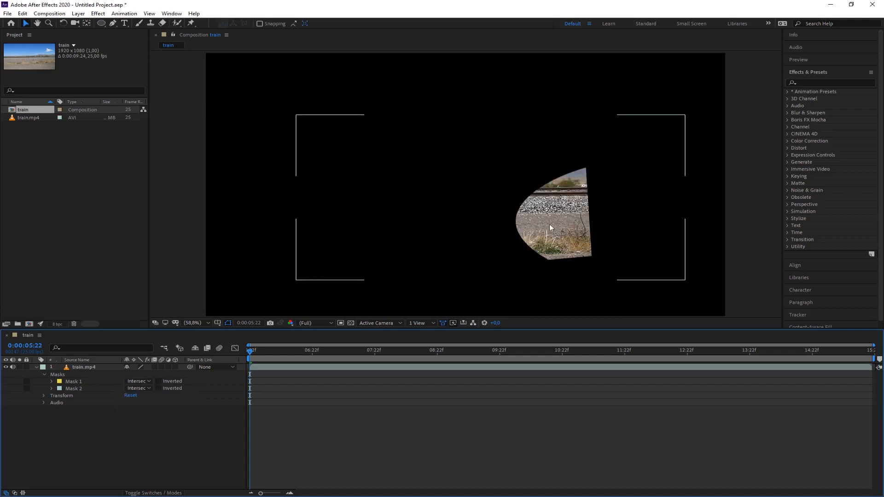
Try the None mode on Mask 1, and return both masks to Add.
click(137, 382)
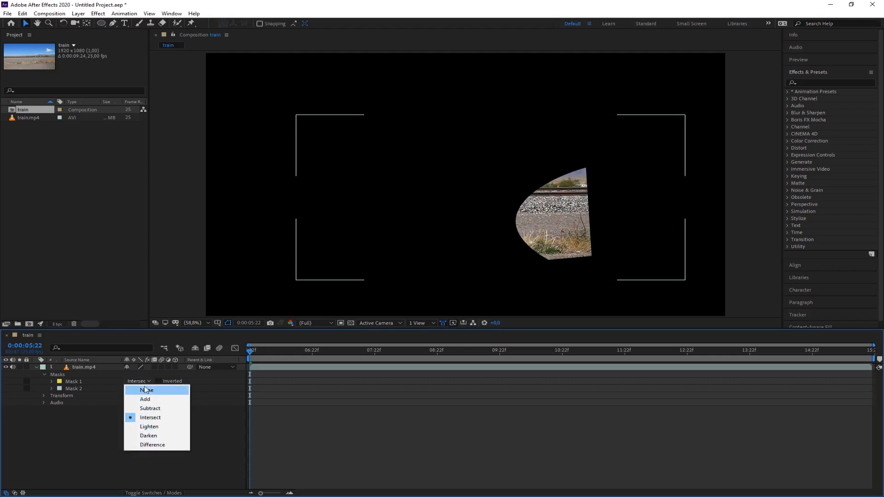
click(146, 391)
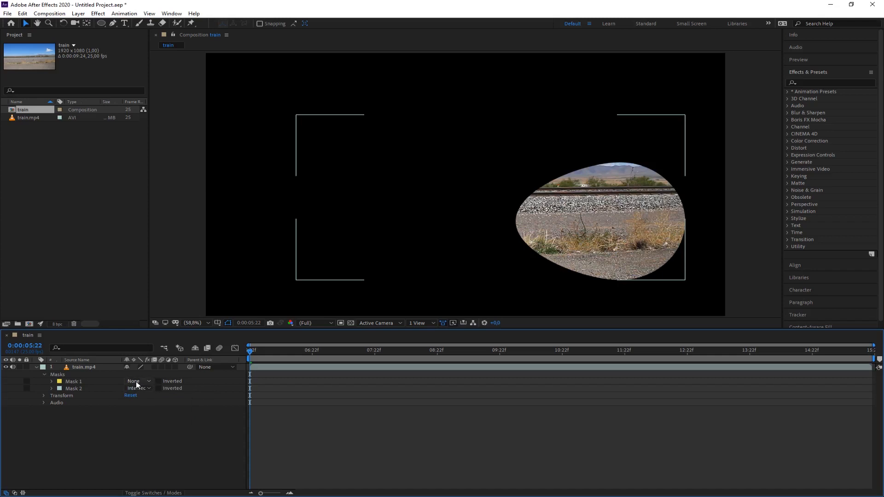
click(137, 381)
click(145, 399)
click(137, 389)
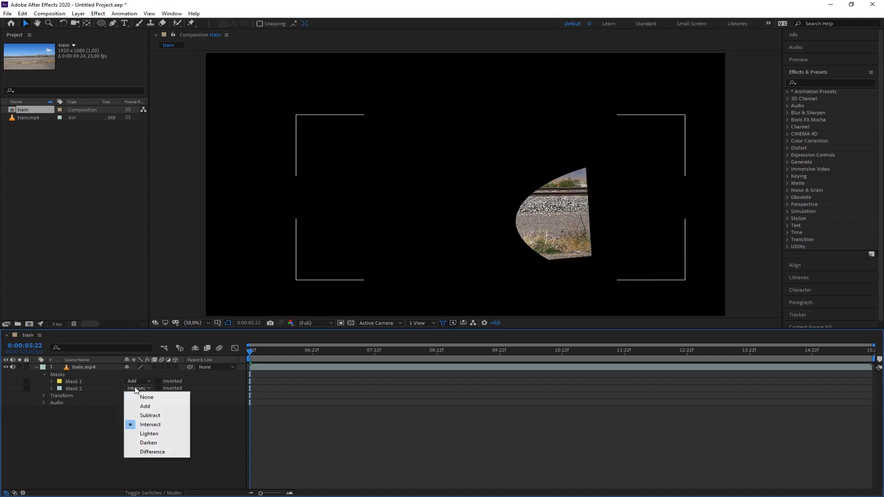
click(146, 407)
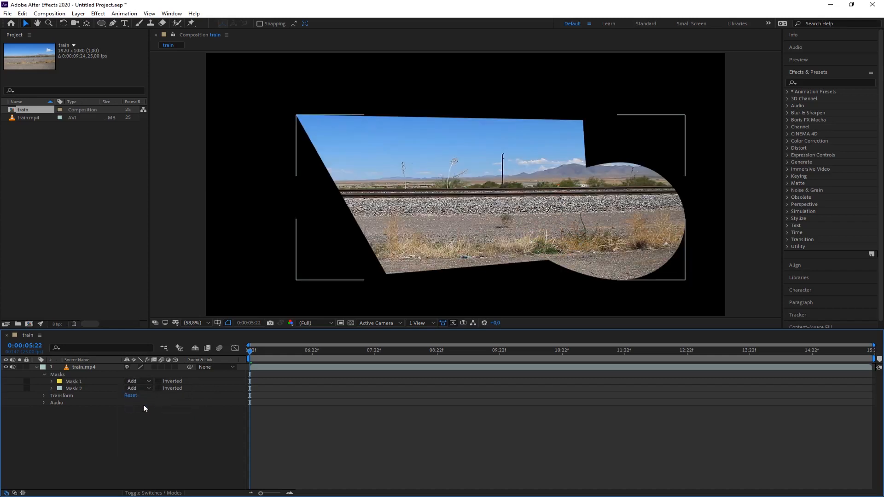
Try inverting Mask 1 and Mask 2, and return both masks to non-inverted.
click(159, 382)
click(160, 381)
click(159, 381)
click(159, 386)
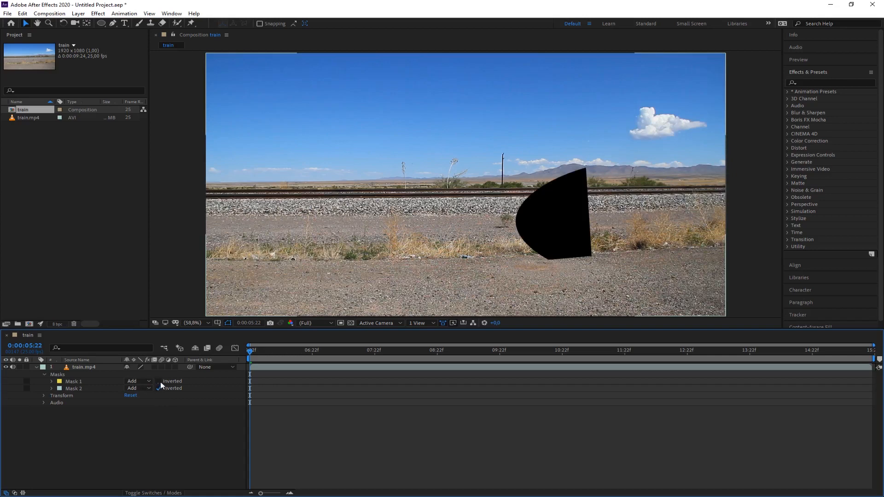
click(159, 381)
click(159, 388)
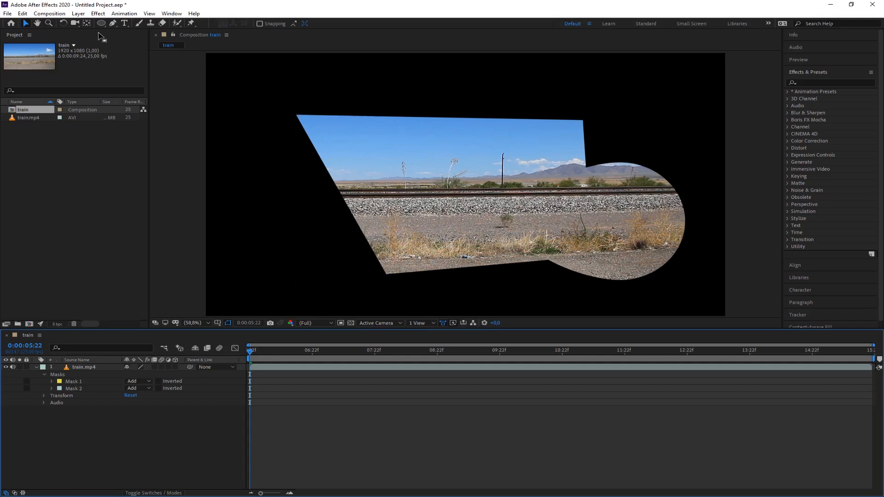
Move the top point of the elliptical mask slightly up and to the left.
click(73, 384)
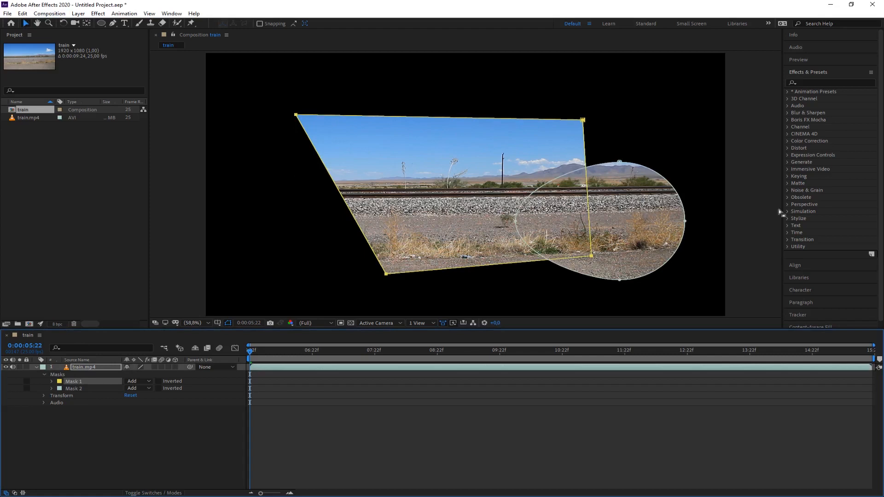
mouse_move(626, 153)
mouse_down()
mouse_move(610, 173)
mouse_move(626, 148)
mouse_move(660, 143)
mouse_move(662, 153)
mouse_move(658, 161)
mouse_move(602, 152)
mouse_move(616, 149)
mouse_up()
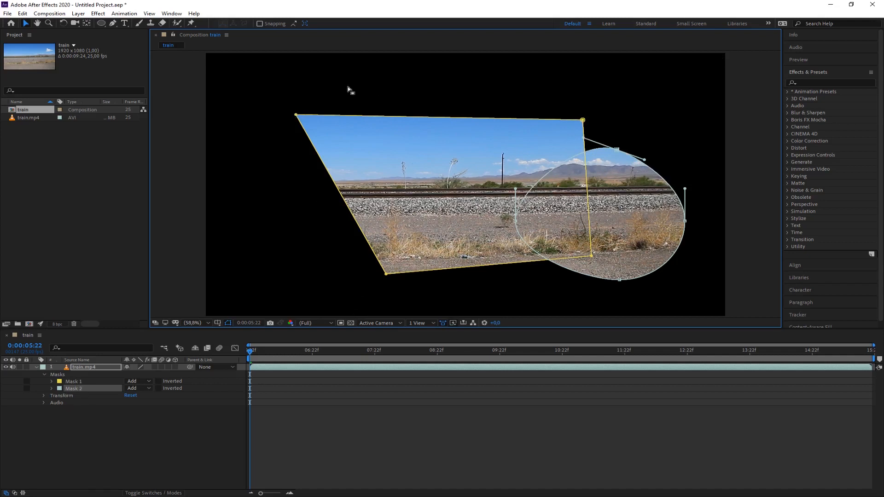
Show the properties of Mask 1 and set its feather to 43 pixels.
click(58, 381)
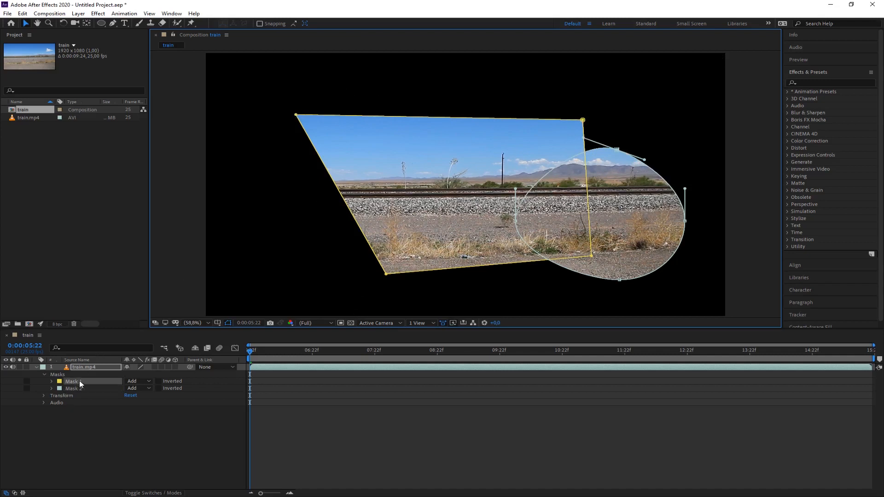
click(51, 381)
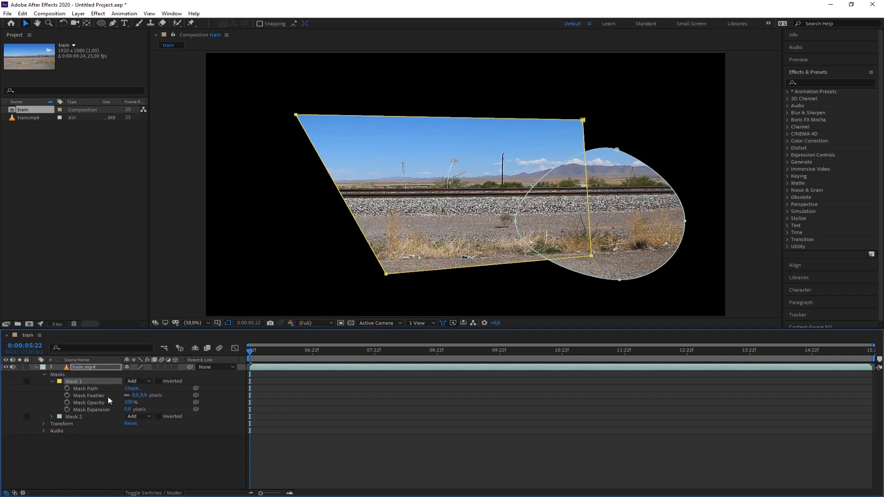
click(138, 395)
text(43)
key(Return)
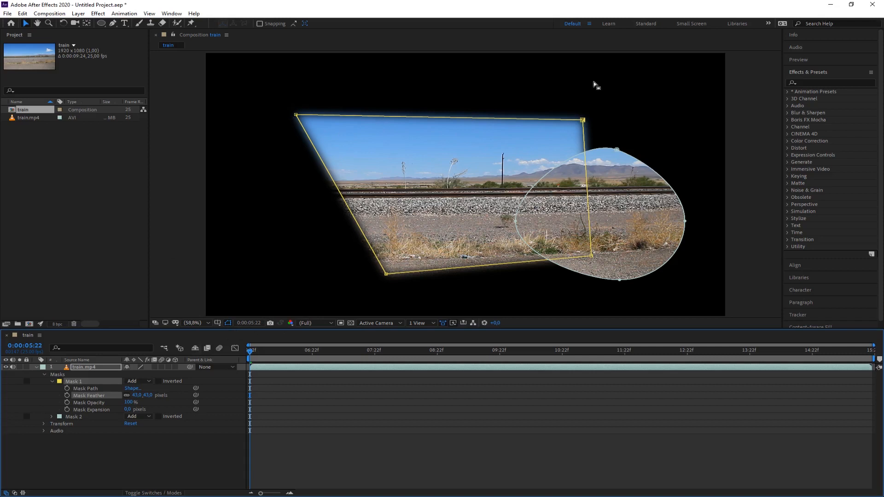
Inspect the soft edge with the mask outlines hidden, reduce Mask 1's feather to 15 pixels, and show the outlines again.
click(228, 324)
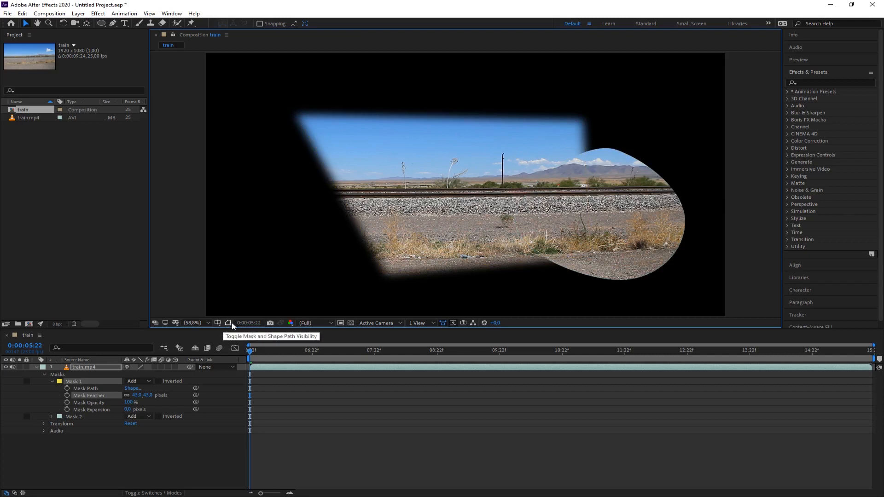
click(228, 323)
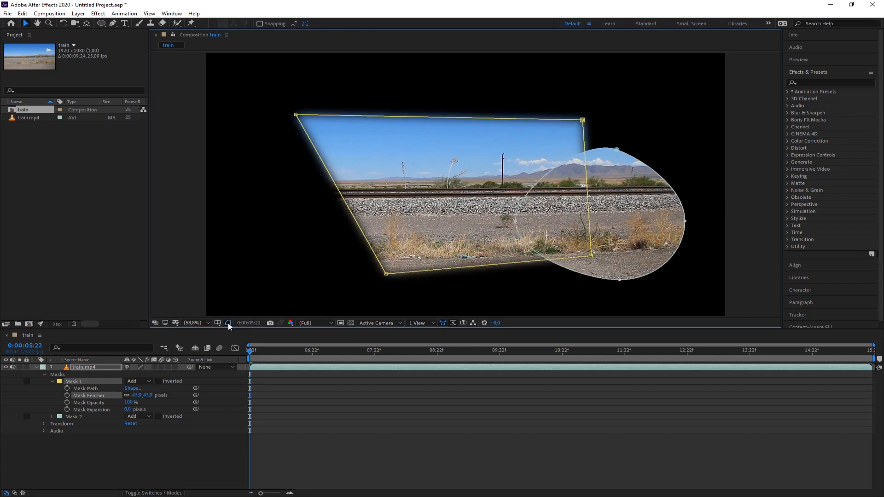
click(229, 323)
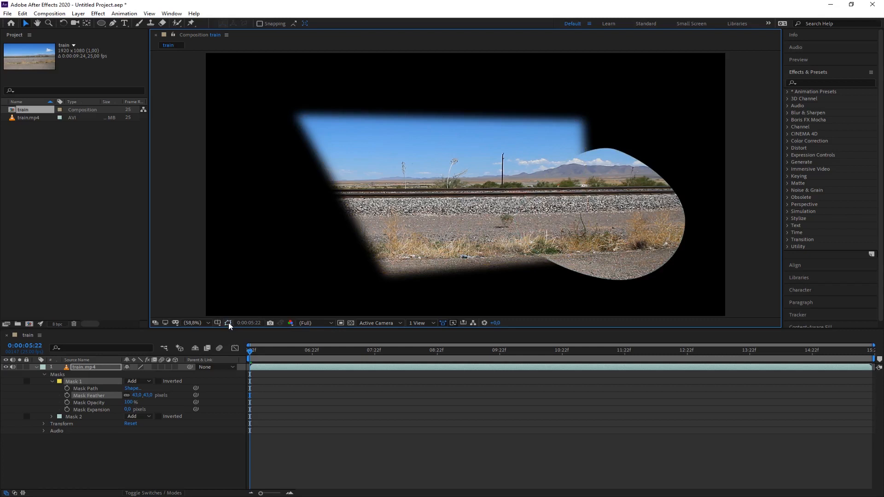
drag(137, 395, 125, 395)
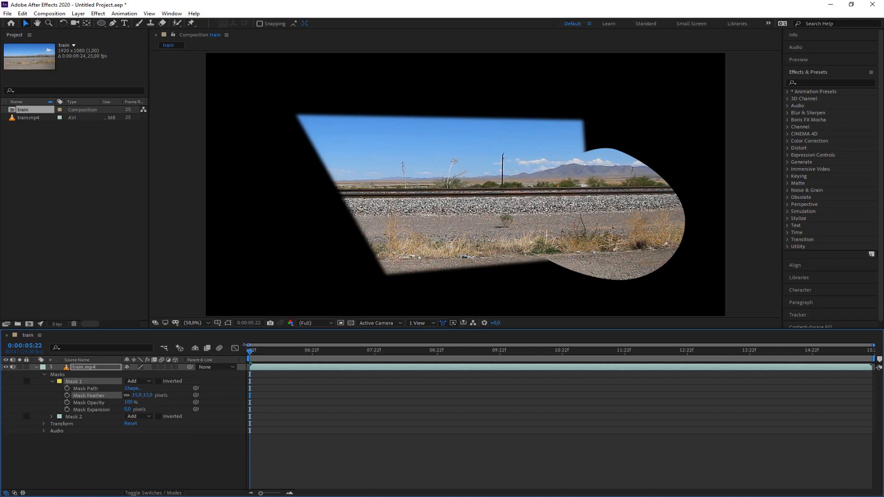
click(226, 322)
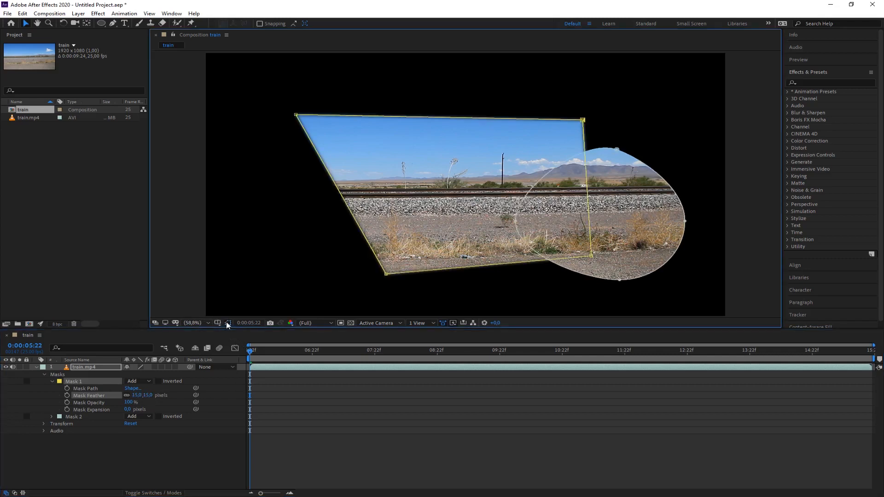
Reset Mask 1's feather to 0 pixels, and try about 50% opacity before restoring it to 100%.
drag(139, 396, 127, 404)
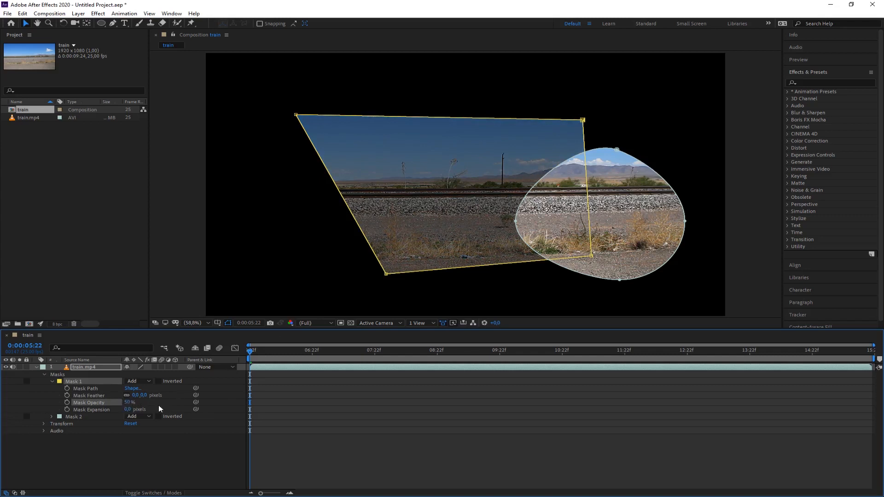
click(128, 403)
text(100)
key(Return)
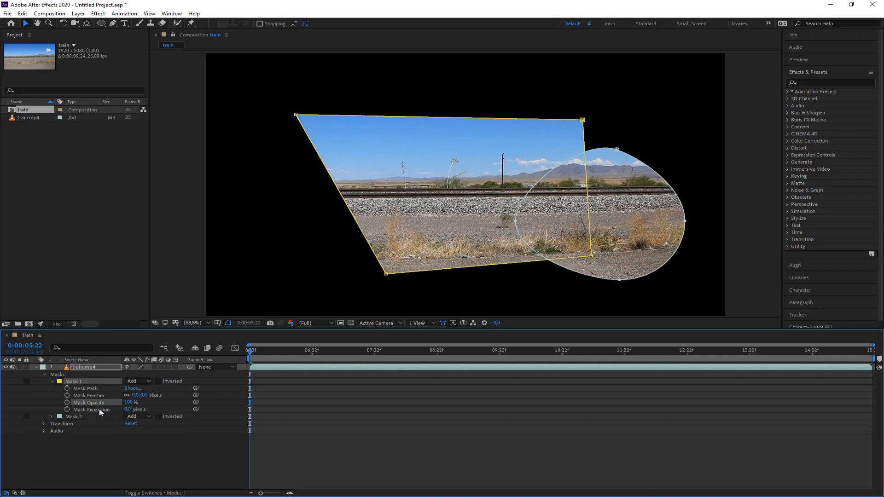
Try expanding Mask 1 outward, and reset its expansion to 0 pixels.
mouse_move(128, 410)
mouse_down()
mouse_move(102, 410)
mouse_move(169, 408)
mouse_move(135, 410)
mouse_up()
click(132, 410)
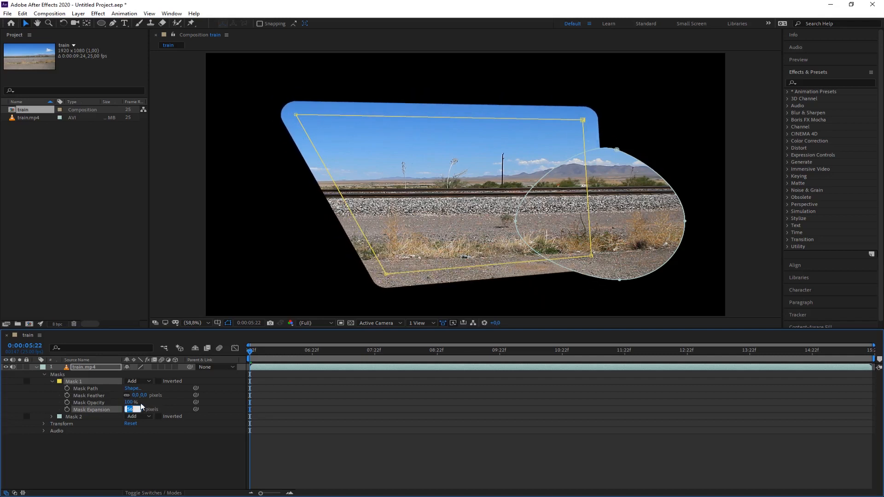
key(Return)
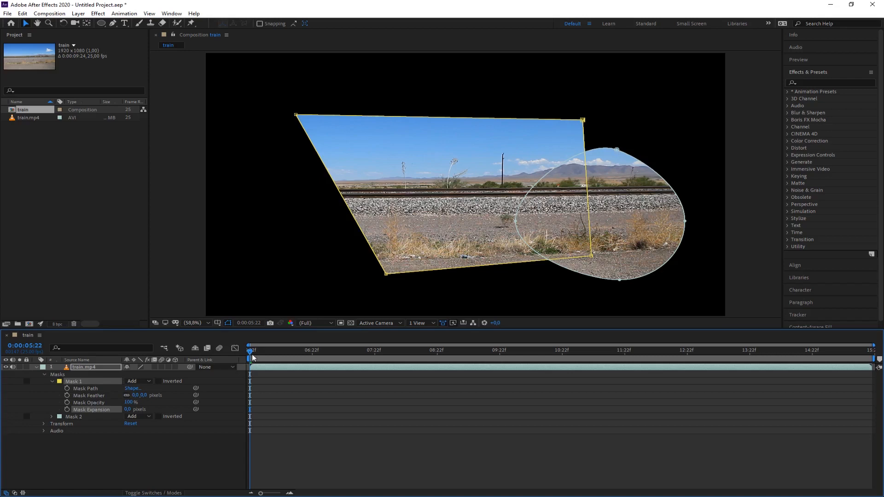
Preview the masked footage up to 0:00:08:18 and compare it with the mask outlines hidden and shown.
drag(252, 355, 427, 374)
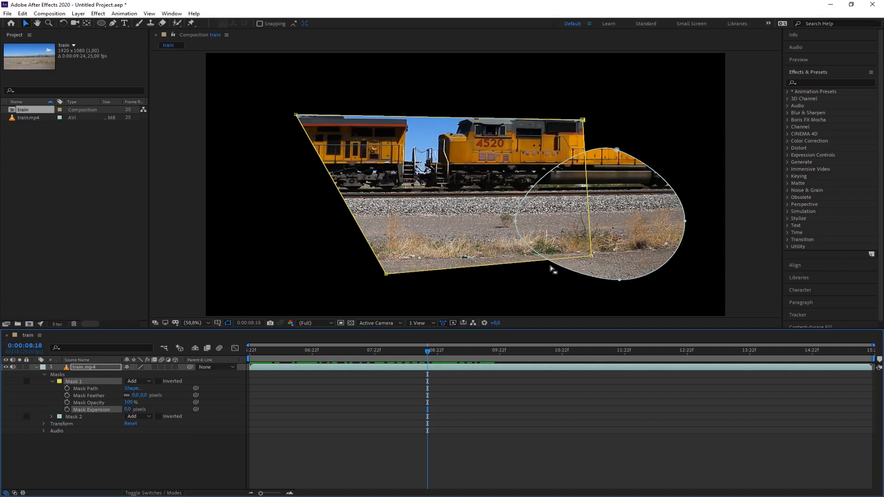
click(229, 324)
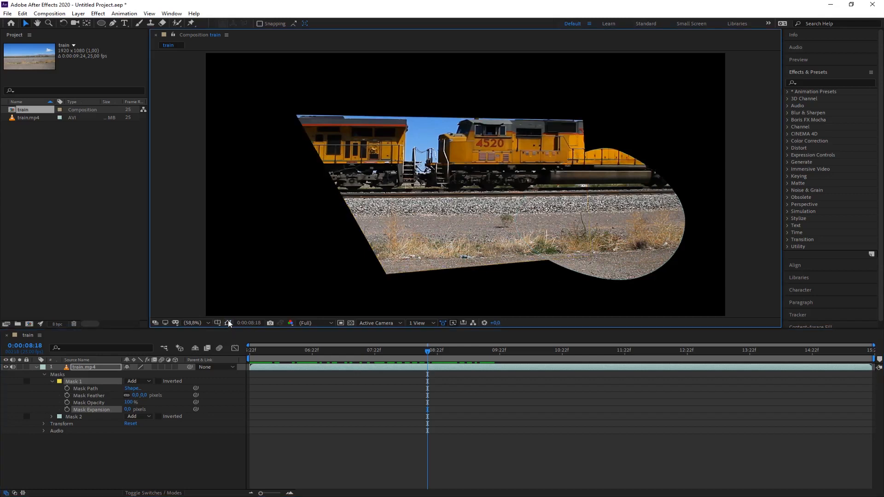
click(228, 322)
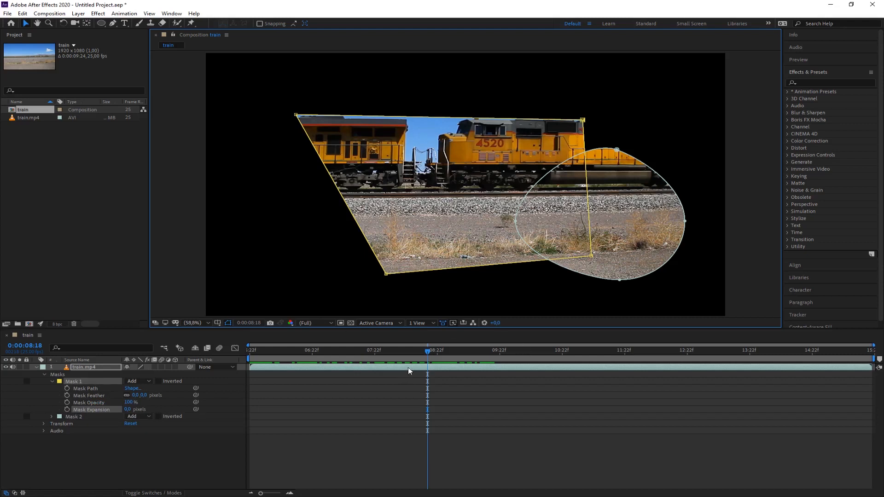
Start keyframing the Mask Path of Mask 1 at the composition's start, 0:00:05:22.
drag(430, 353, 210, 353)
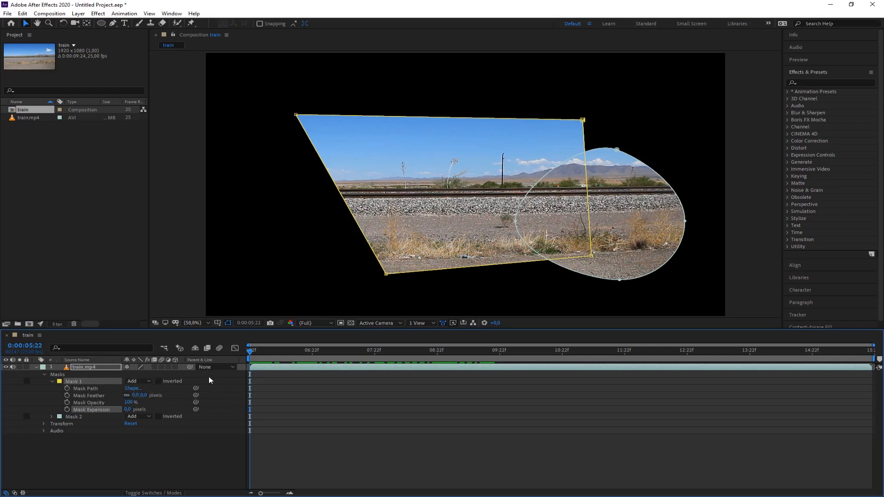
click(67, 389)
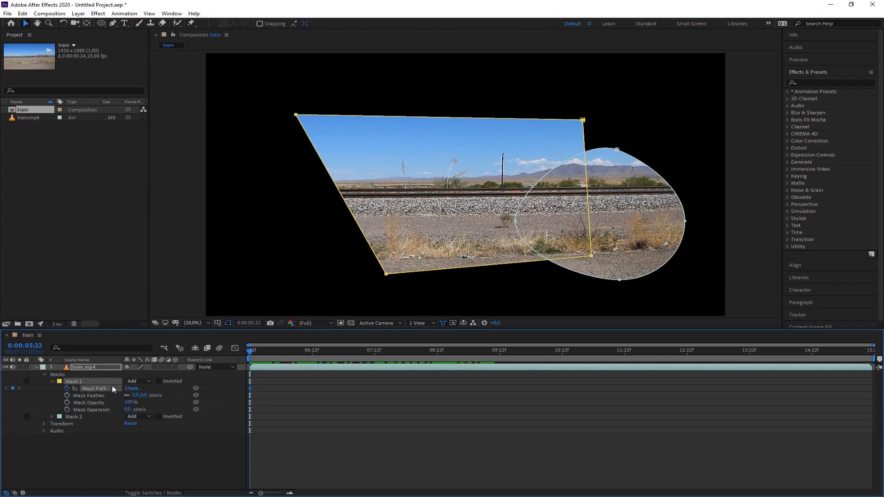
At 0:00:07:11, reshape Mask 1 by moving both upper corners up and inward, the lower-left corner outward and the lower-right corner down and inward.
drag(251, 350, 349, 354)
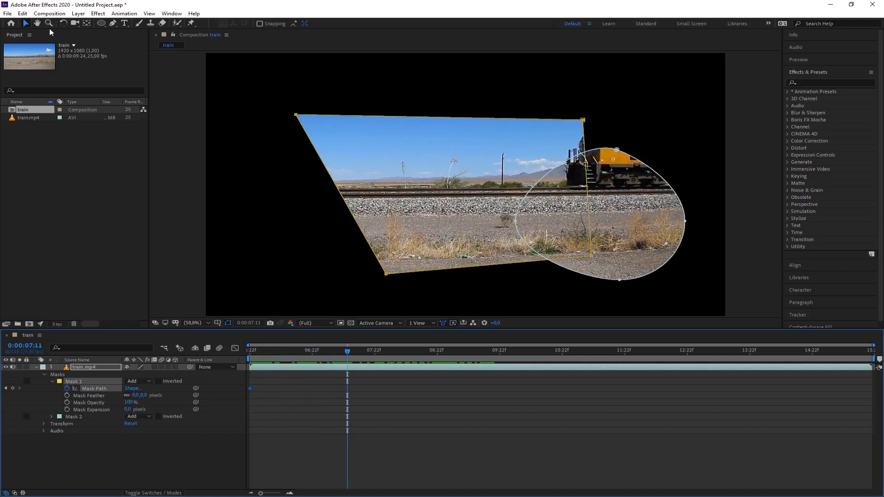
click(308, 125)
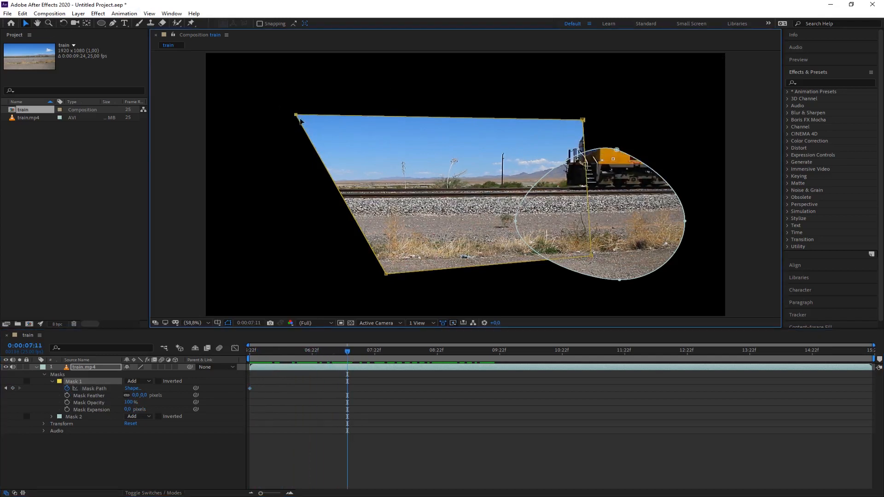
drag(296, 115, 364, 79)
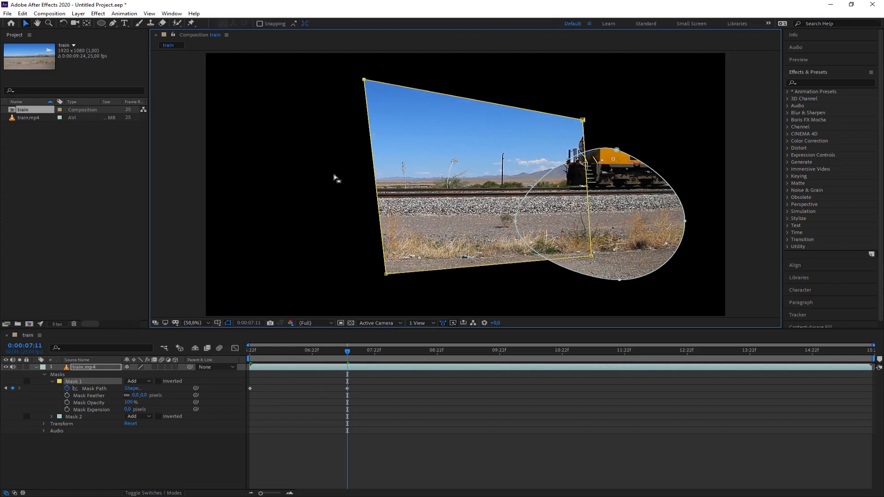
click(390, 271)
drag(391, 273, 309, 284)
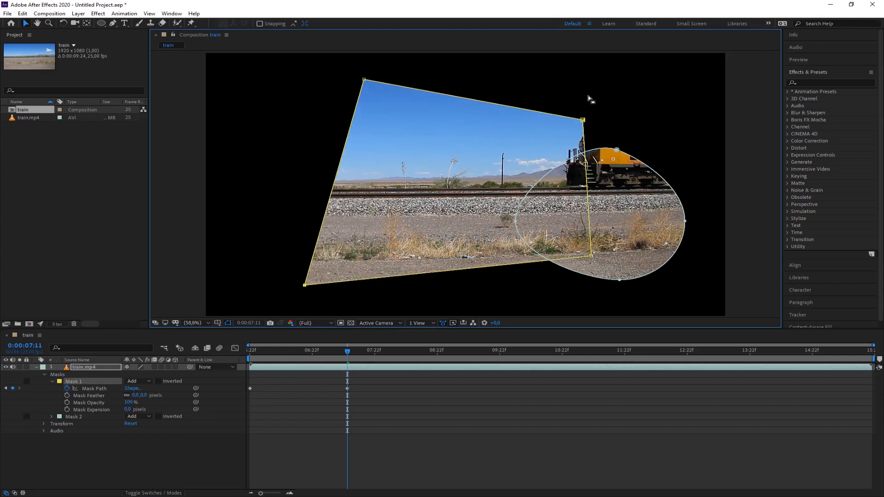
drag(582, 120, 537, 95)
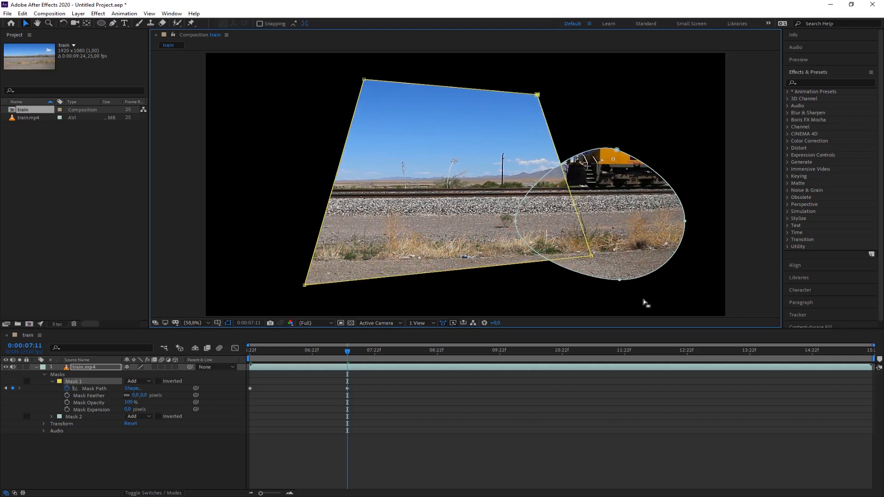
drag(593, 259, 558, 288)
At 0:00:08:20, move Mask 1's lower-left corner slightly upward and undo the shift of the whole mask.
drag(348, 353, 433, 358)
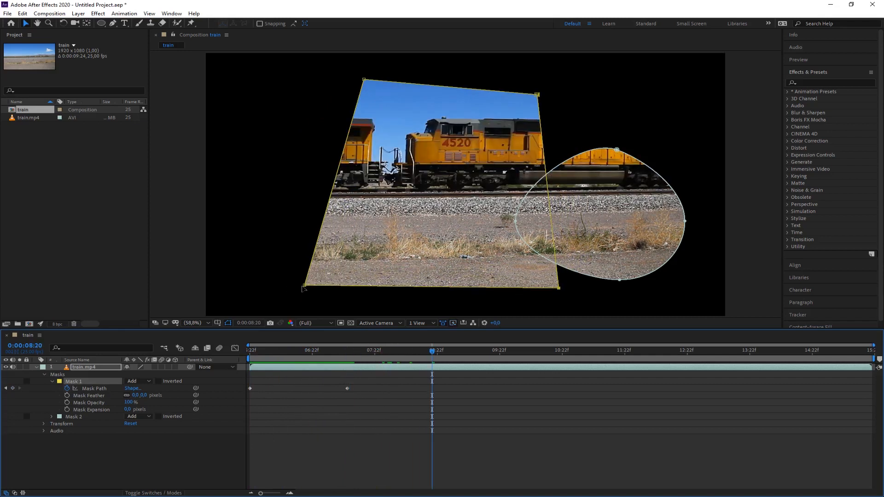
mouse_move(306, 287)
mouse_down()
mouse_move(302, 276)
mouse_move(320, 280)
mouse_up()
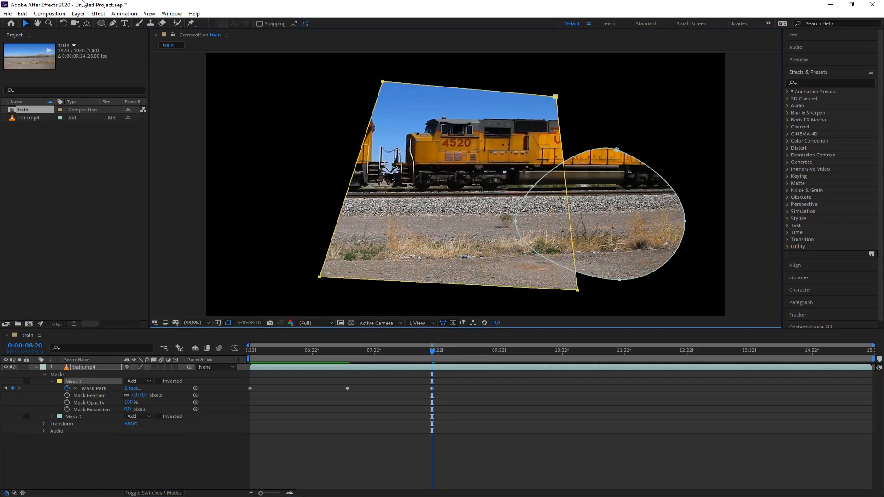
click(23, 14)
click(29, 22)
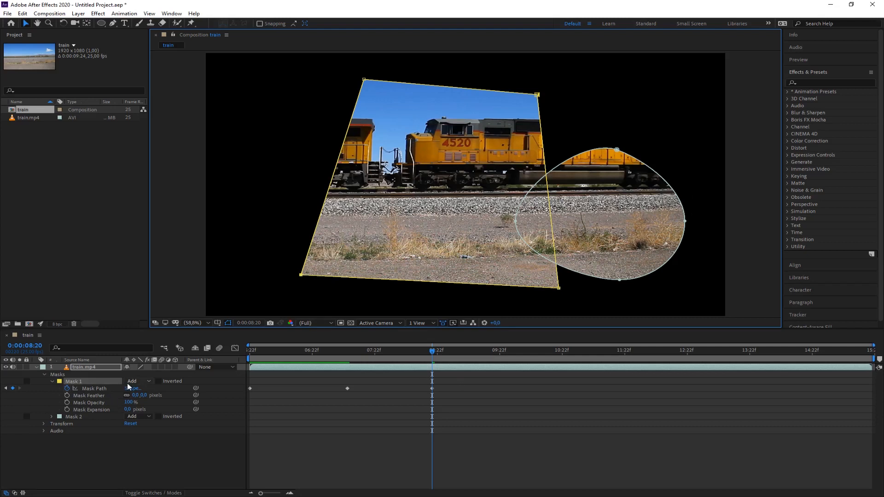
Show the properties of Mask 2 and start keyframing its Mask Path at the composition's start, 0:00:05:22.
click(52, 416)
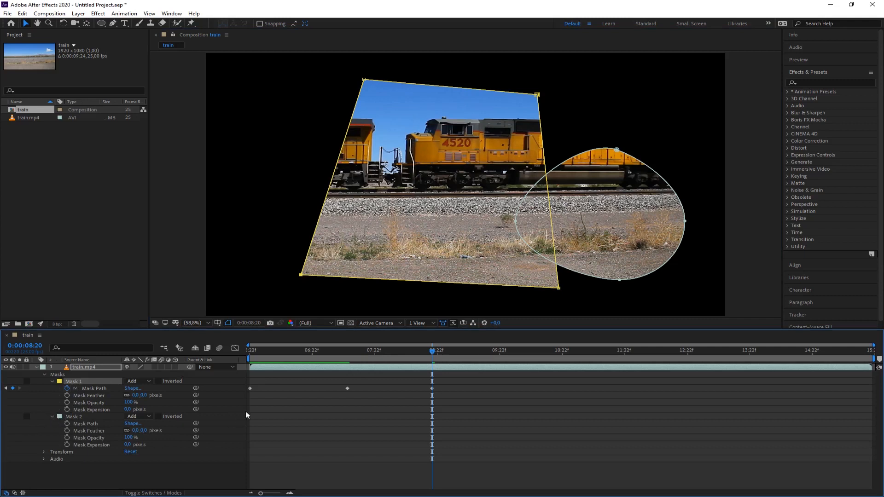
key(Home)
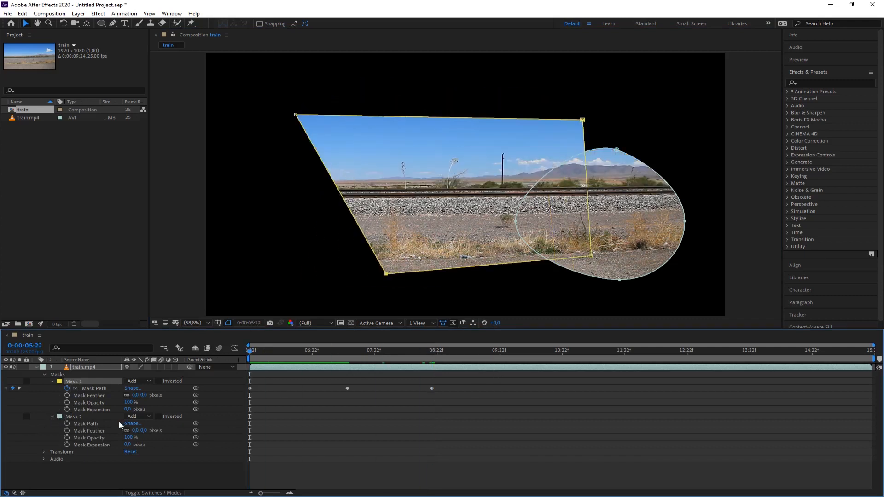
click(67, 423)
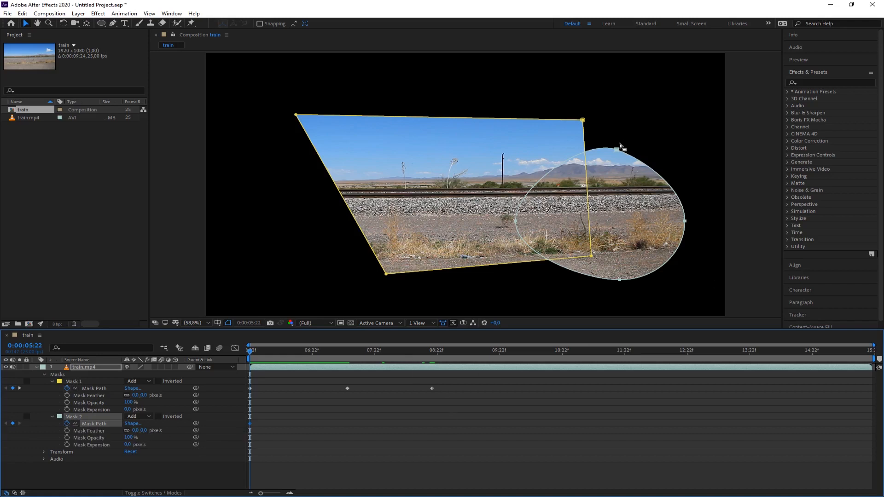
At 0:00:07:08, move the top point of Mask 2 upward and tilt its curve handle more steeply.
drag(251, 353, 341, 357)
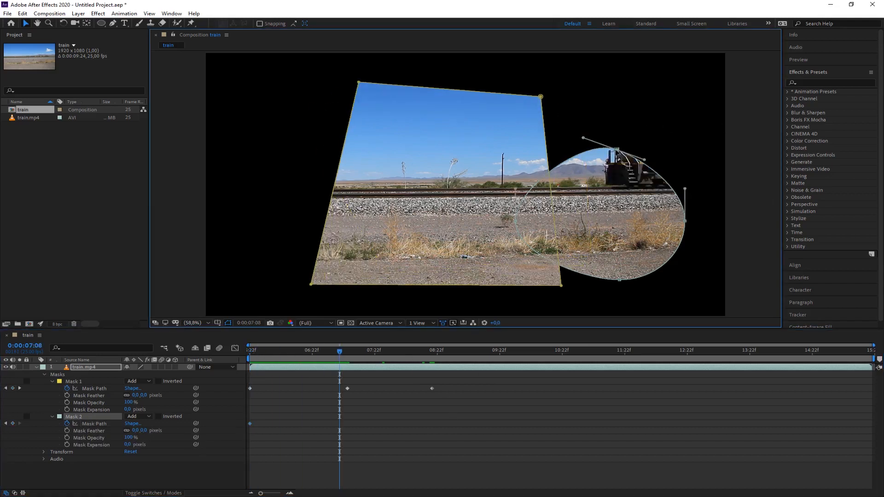
drag(617, 151, 627, 119)
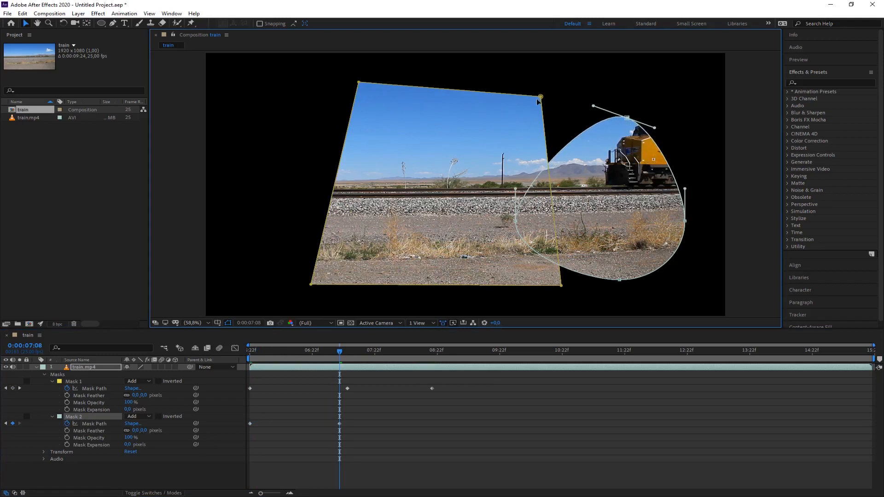
mouse_move(654, 127)
mouse_down()
mouse_move(663, 138)
mouse_move(645, 110)
mouse_move(636, 120)
mouse_move(682, 207)
mouse_move(654, 135)
mouse_up()
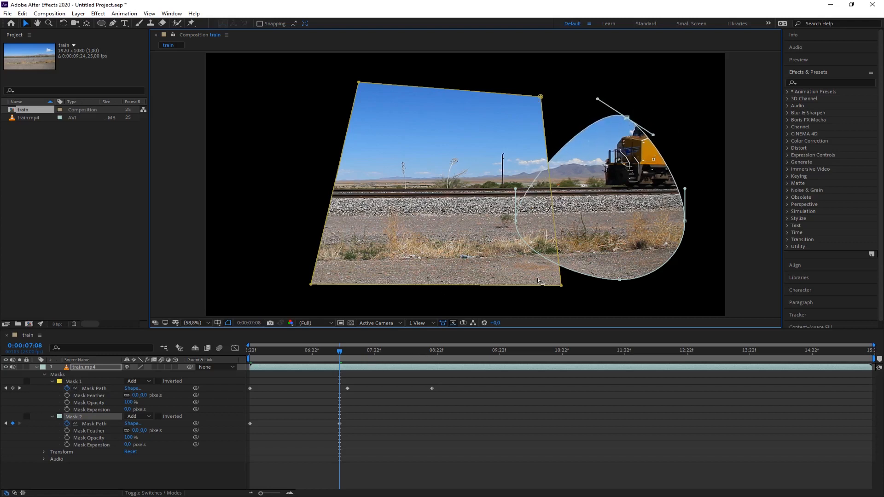
At 0:00:08:09, move Mask 2's bottom point far up into the shape and check the animated path at 0:00:08:04.
drag(339, 351, 404, 352)
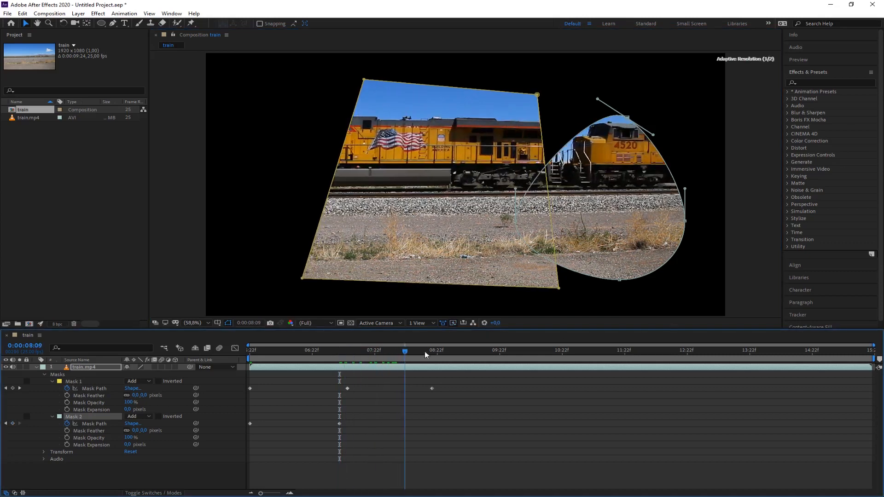
click(620, 281)
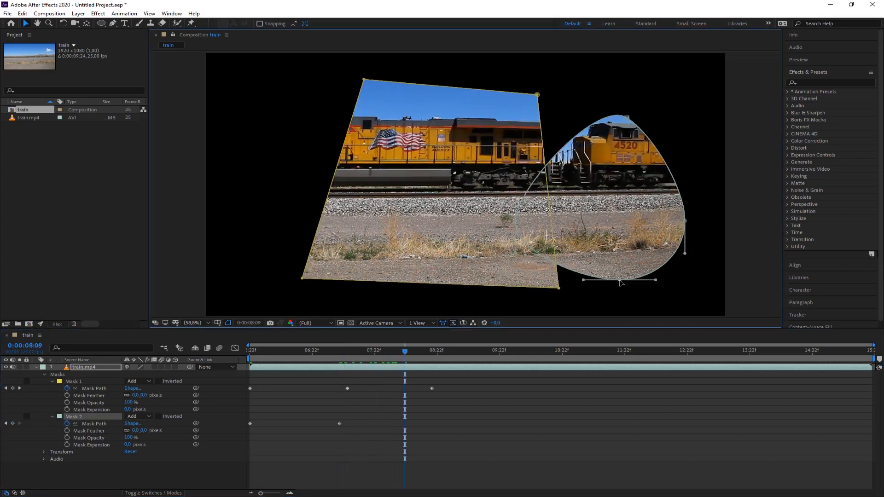
drag(619, 280, 612, 201)
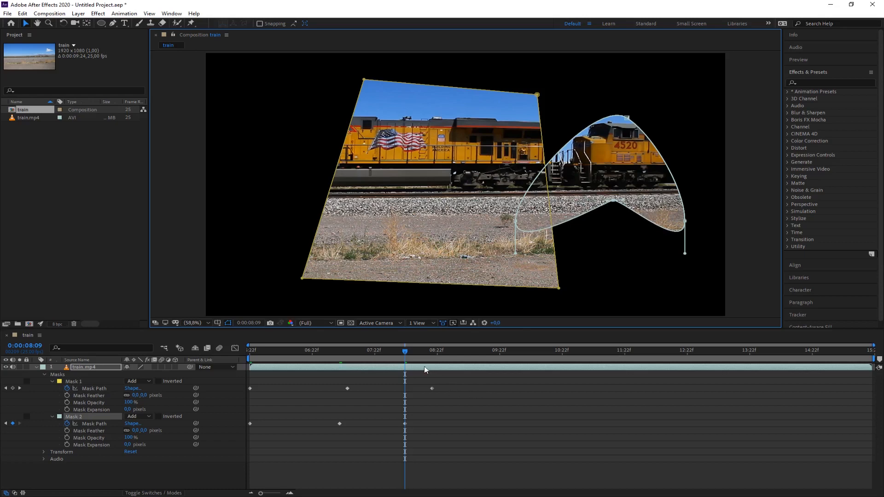
mouse_move(405, 351)
mouse_down()
mouse_move(289, 351)
mouse_move(420, 352)
mouse_move(324, 359)
mouse_move(393, 358)
mouse_up()
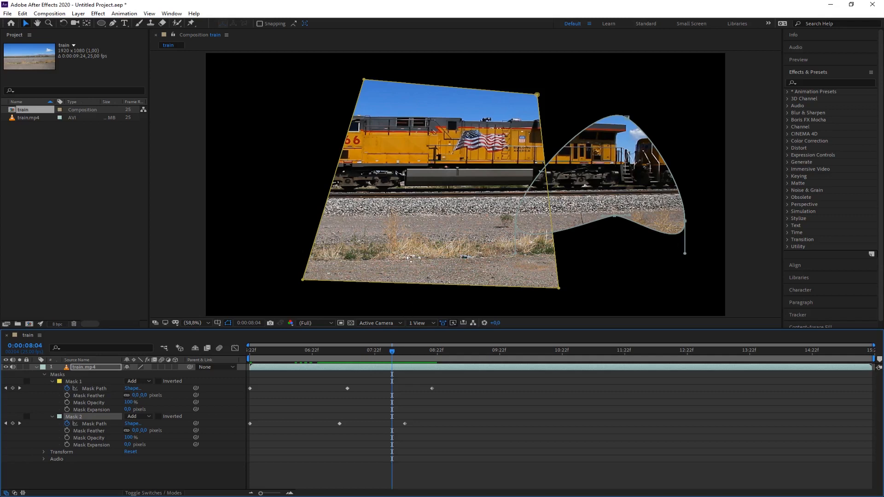
Collapse the mask properties, delete the train.mp4 layer from the composition and return the current time to 0:00:05:22.
click(52, 417)
click(53, 382)
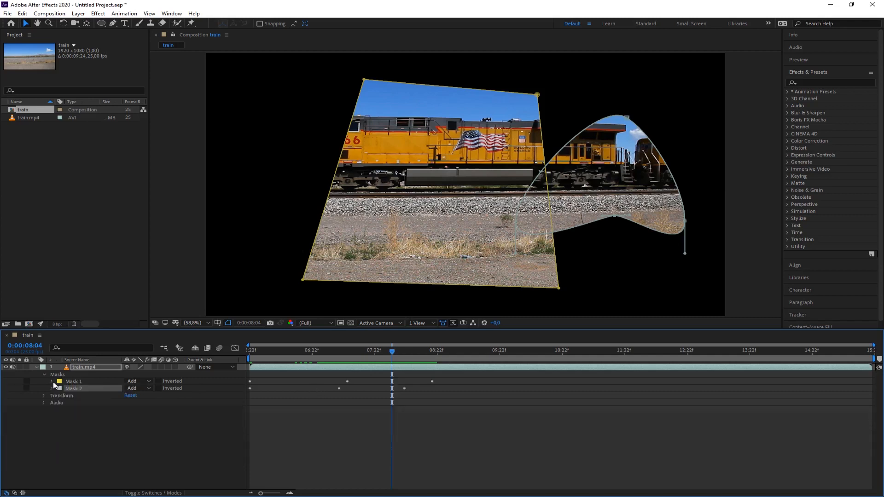
click(44, 374)
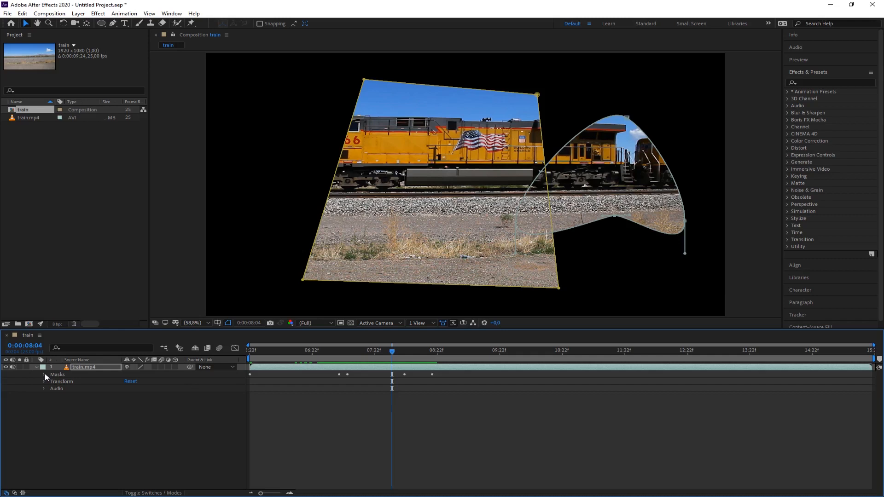
click(79, 369)
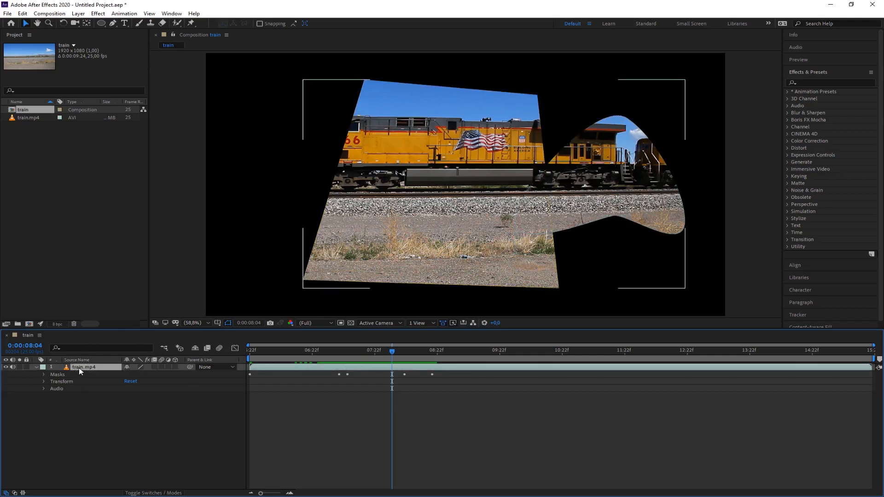
key(Delete)
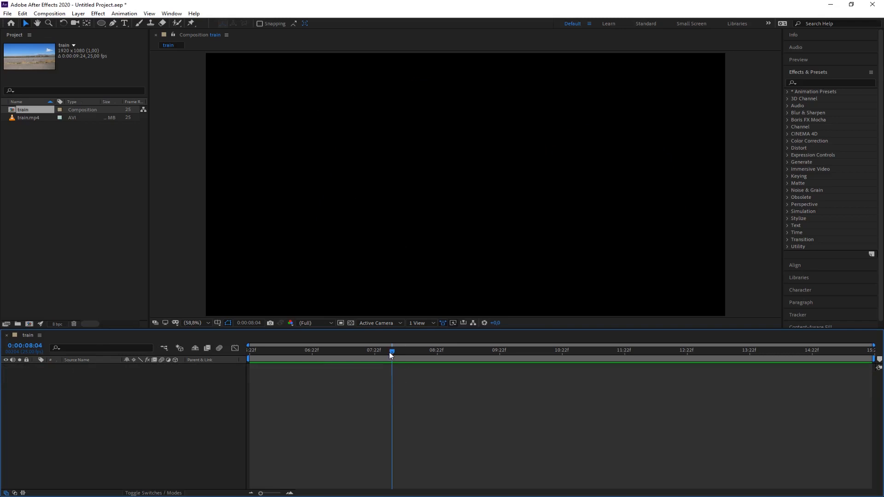
drag(389, 352, 243, 352)
Create a new 1920 x 1080 px solid layer with the light red colour E05A5A.
right_click(78, 395)
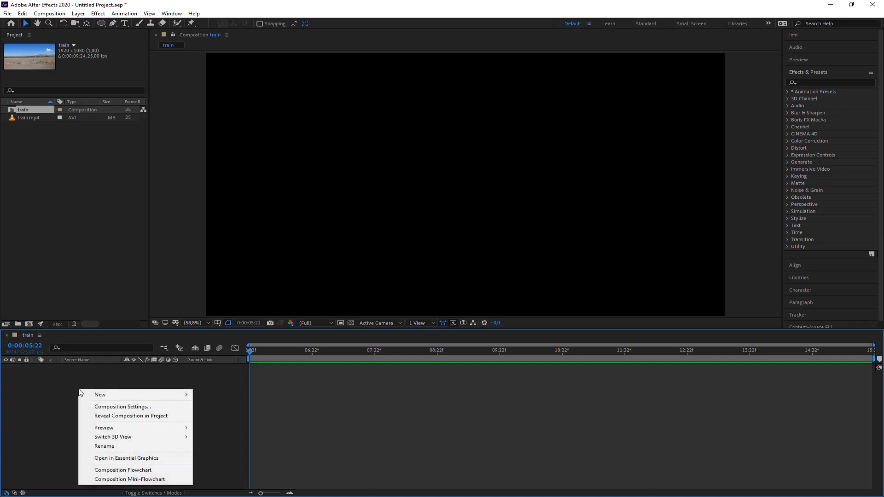
mouse_move(122, 393)
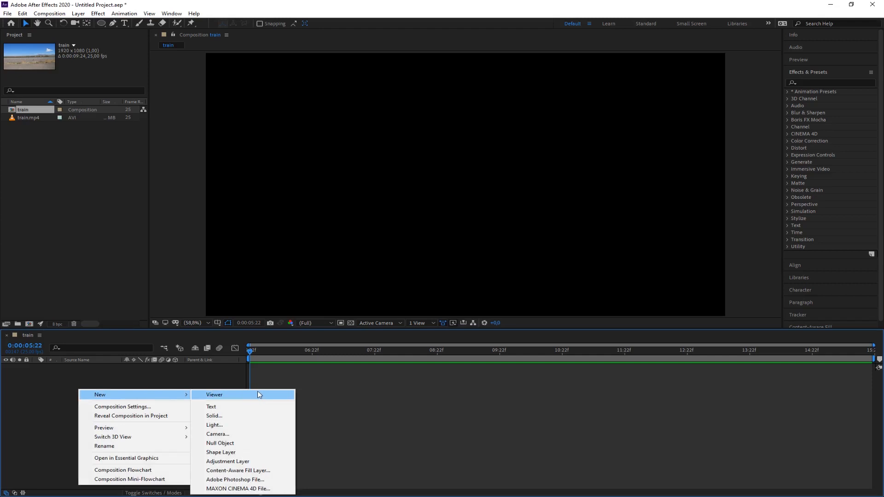
click(213, 417)
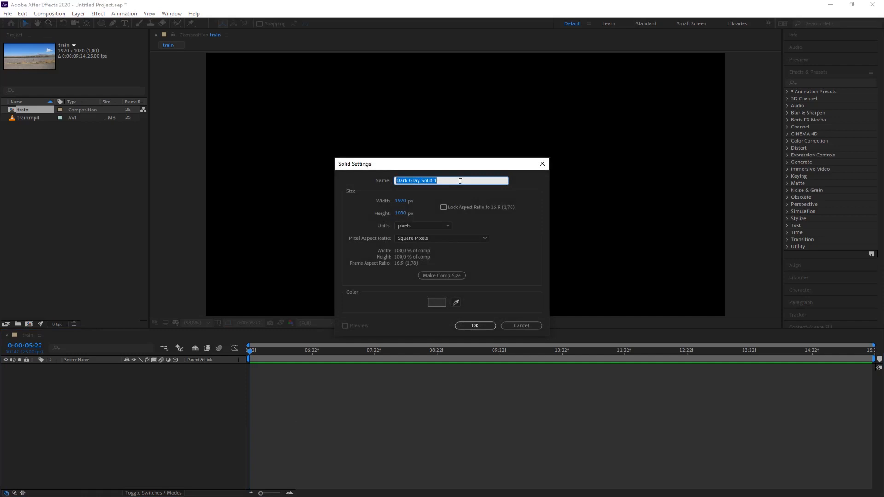
click(437, 303)
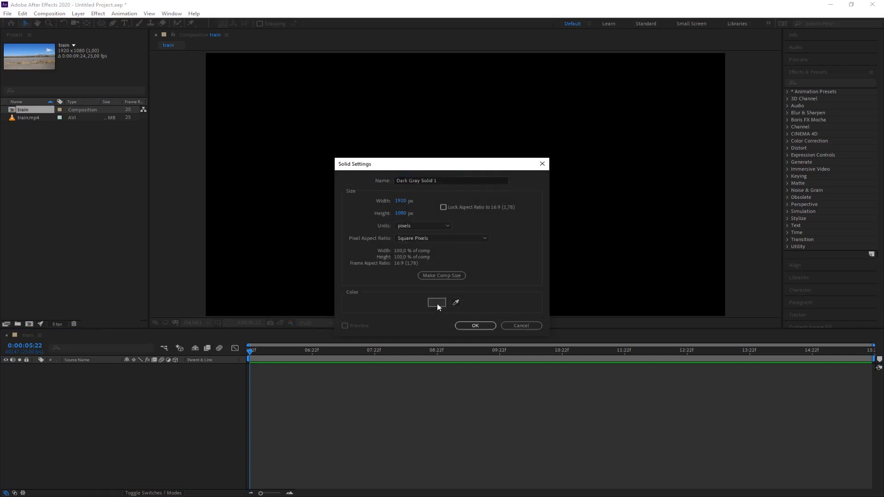
drag(400, 227, 402, 214)
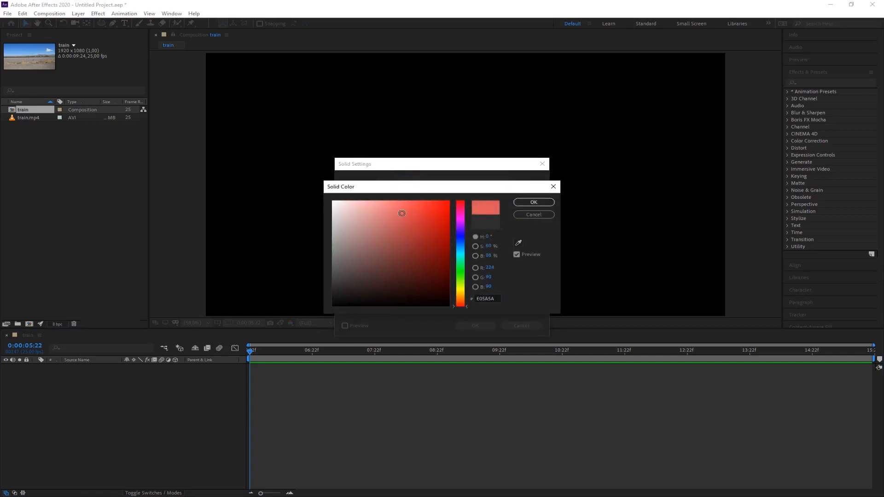
click(533, 203)
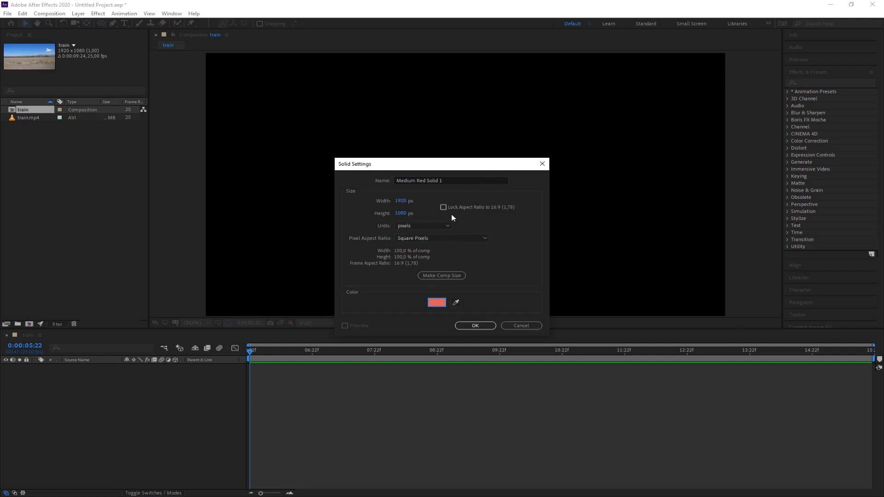
click(476, 326)
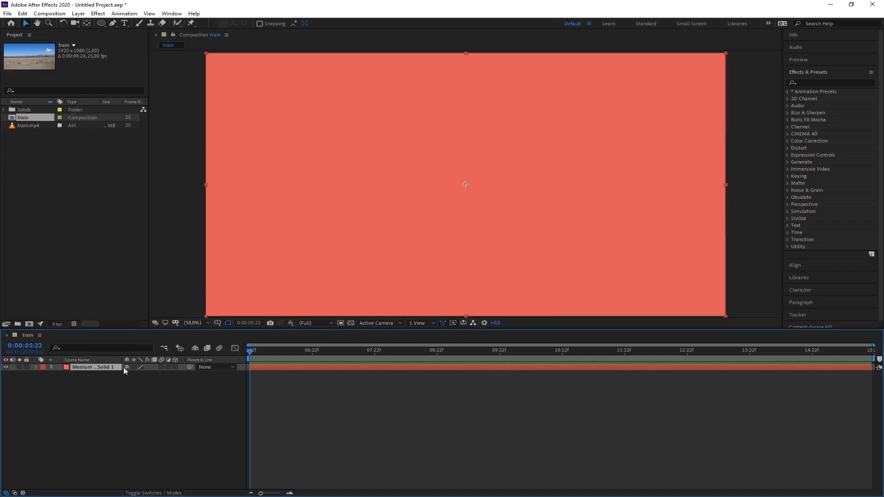
With the Rectangle tool, draw a rectangular mask on the red solid in the left half of the frame.
click(121, 396)
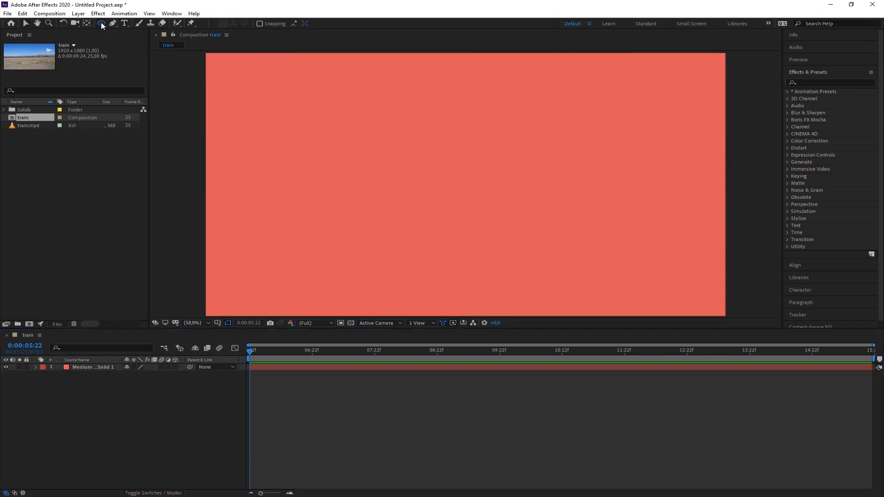
drag(102, 22, 130, 23)
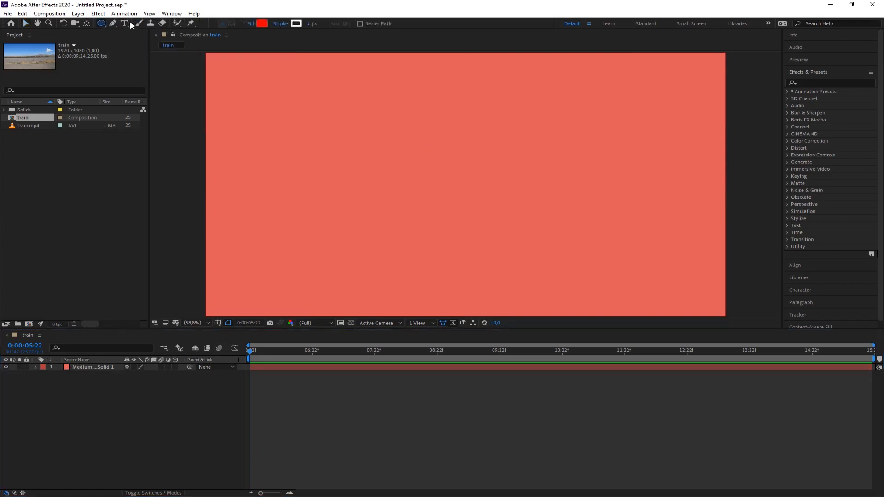
click(96, 404)
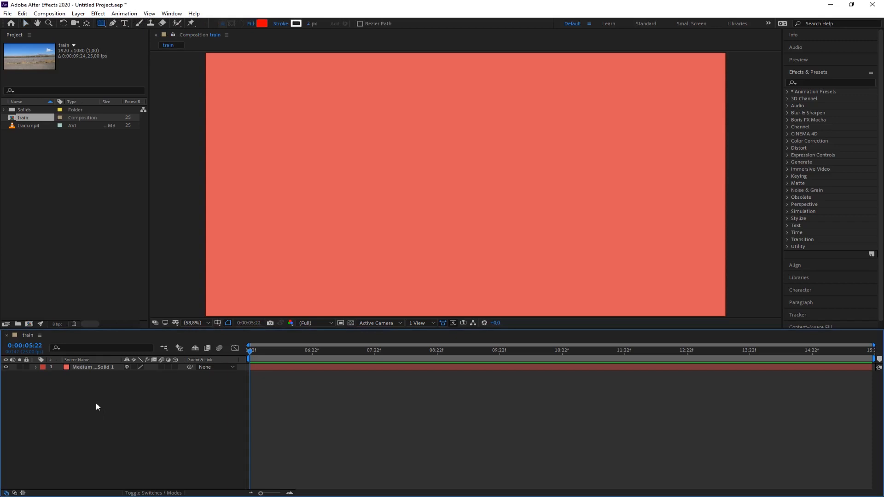
click(86, 367)
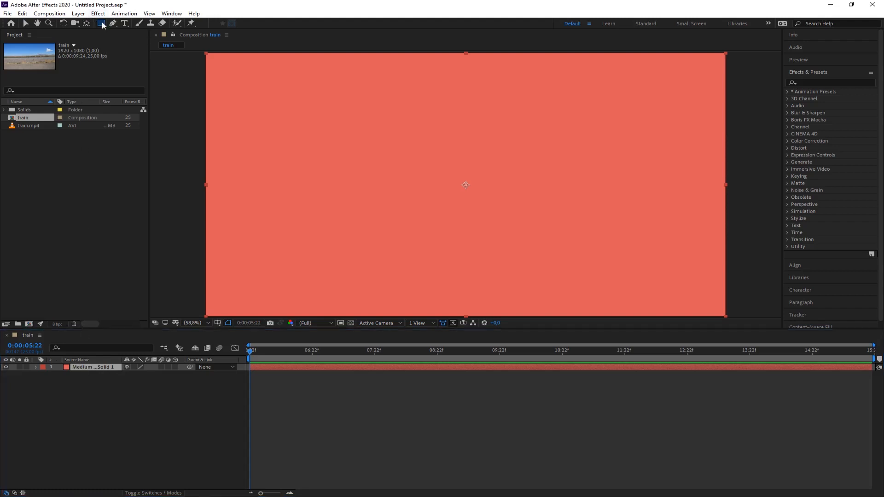
mouse_move(289, 133)
mouse_down()
mouse_move(404, 219)
mouse_move(427, 220)
mouse_up()
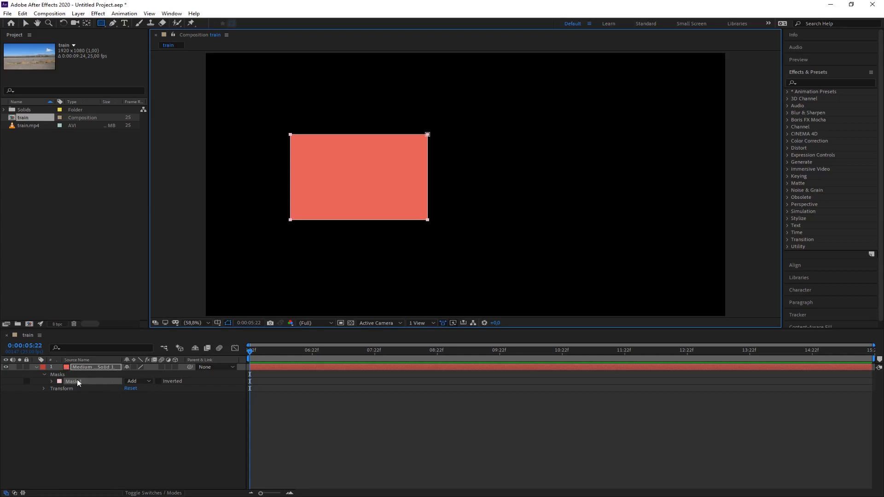
Show Mask 1's properties and set its feather to about 48 pixels, opacity to 100% and expansion to 0 pixels.
click(51, 381)
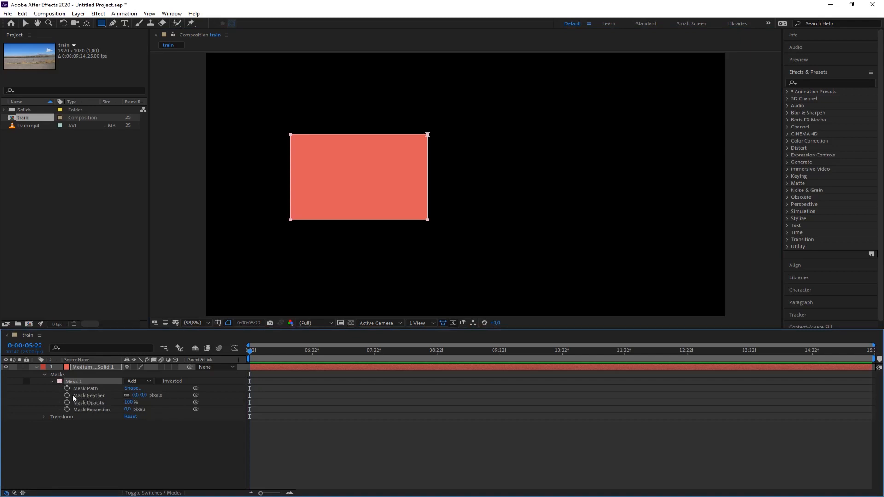
drag(143, 395, 166, 395)
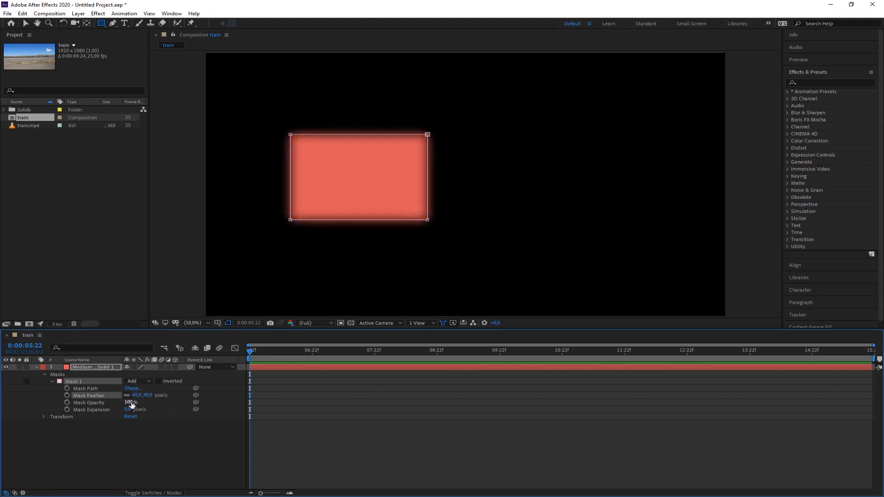
drag(131, 404, 161, 402)
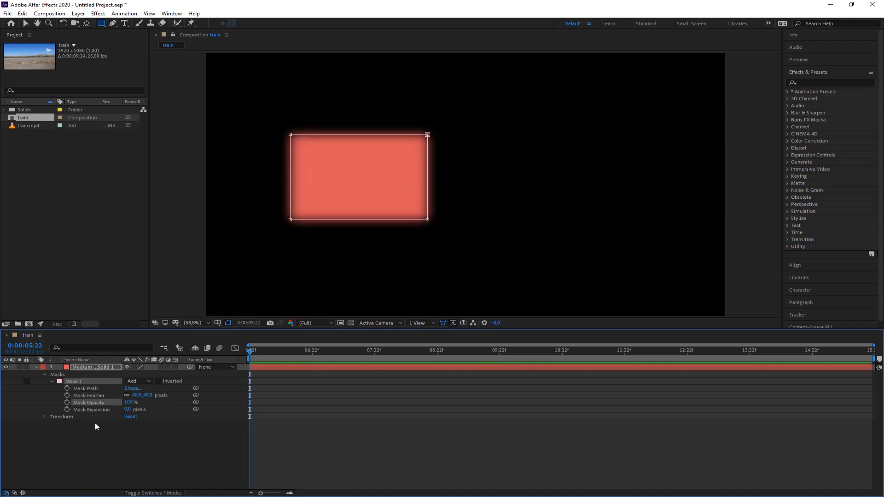
mouse_move(130, 410)
mouse_down()
mouse_move(155, 409)
mouse_move(118, 409)
mouse_move(129, 412)
mouse_up()
click(129, 410)
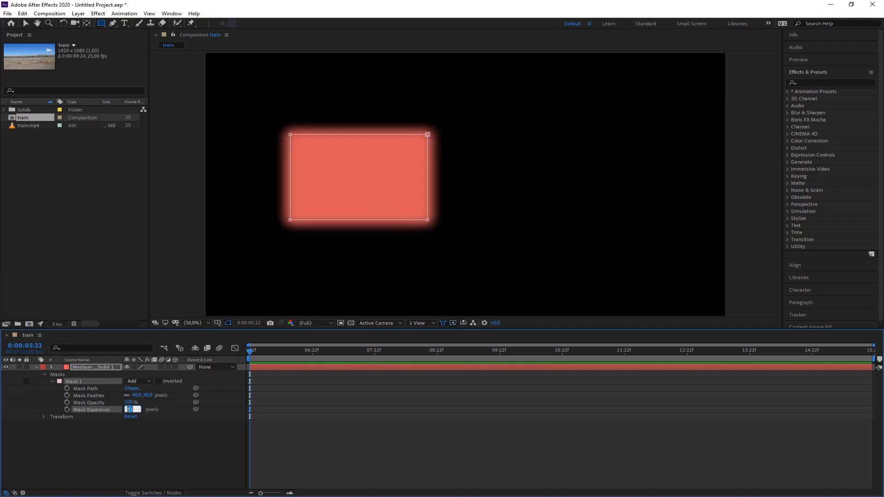
key(Return)
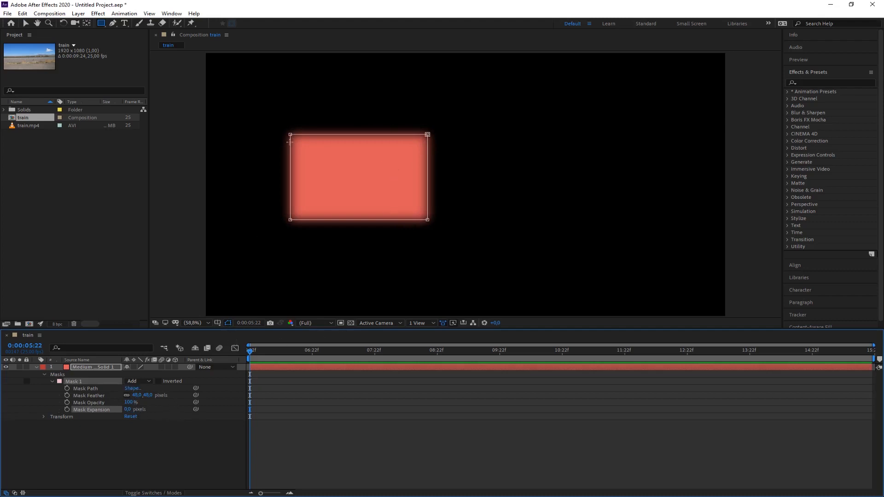
Hide and reshow the mask outline in the composition view, and delete Mask 1 from the red solid.
click(228, 323)
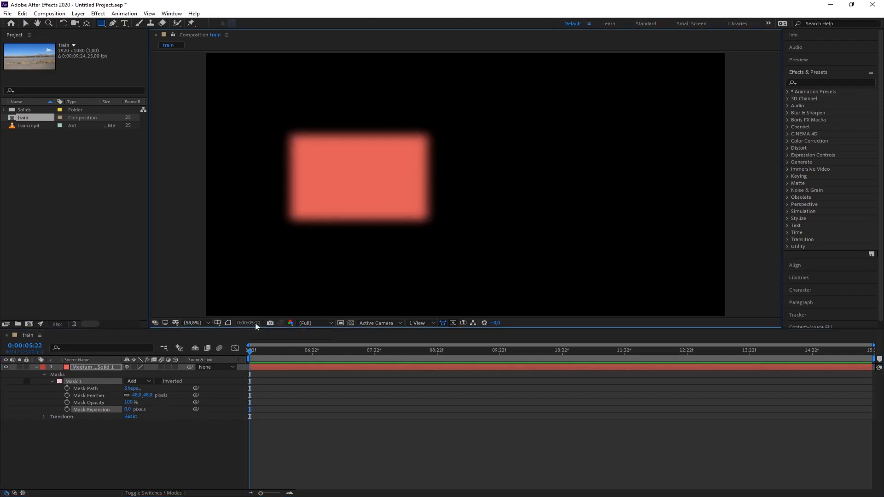
click(229, 323)
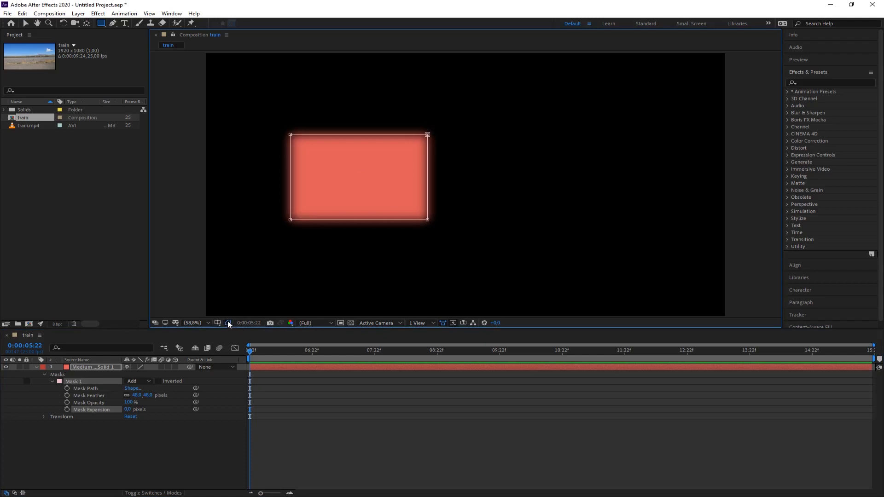
click(95, 459)
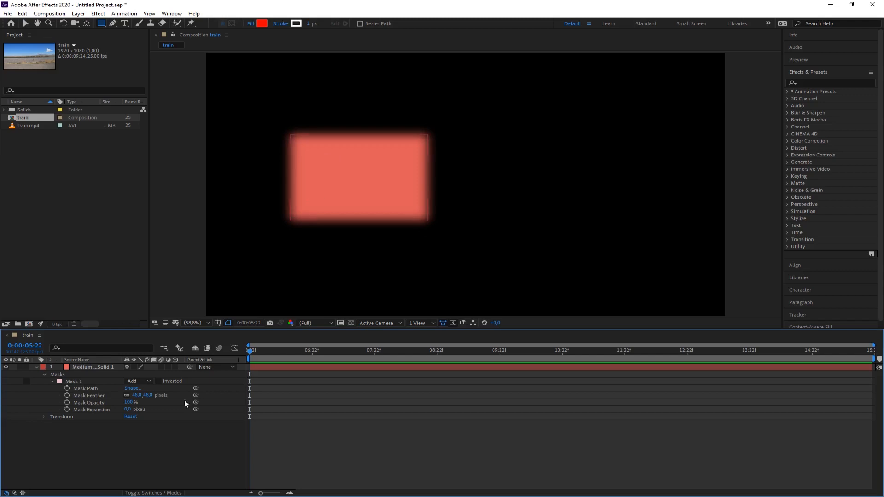
click(76, 382)
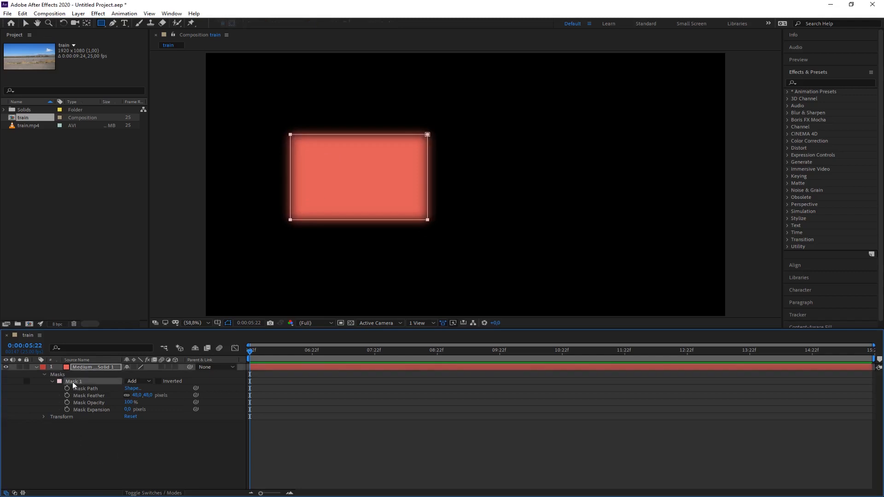
key(Delete)
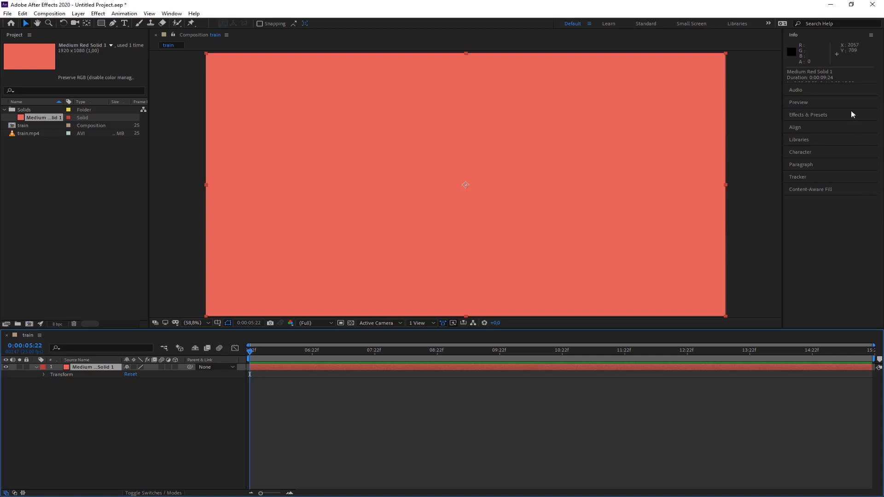
Find the Fill effect in the effects library and apply it to the red solid.
click(809, 114)
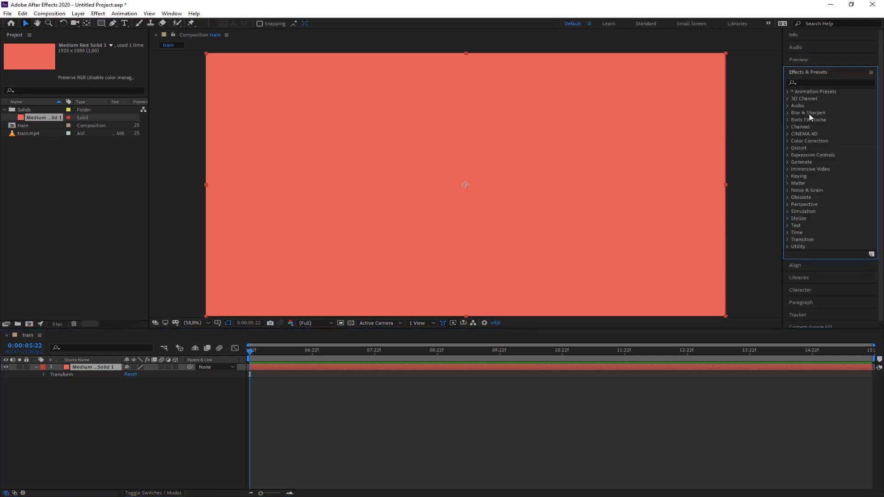
click(816, 83)
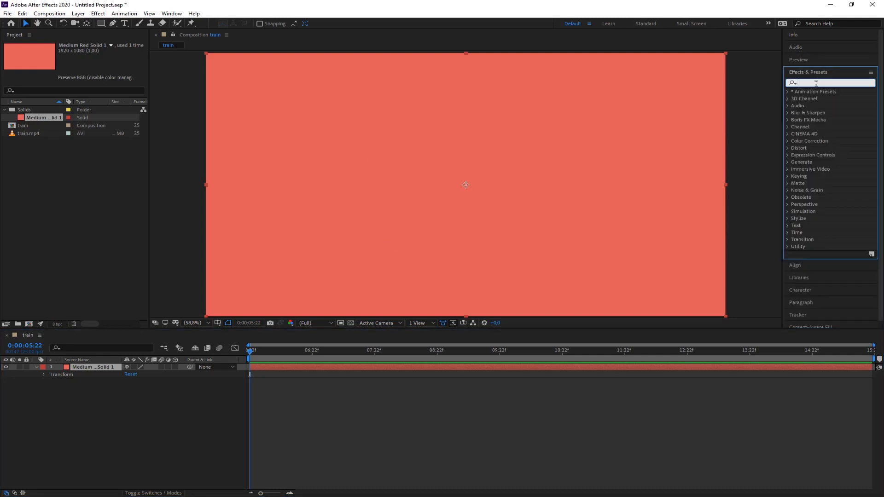
text(fill)
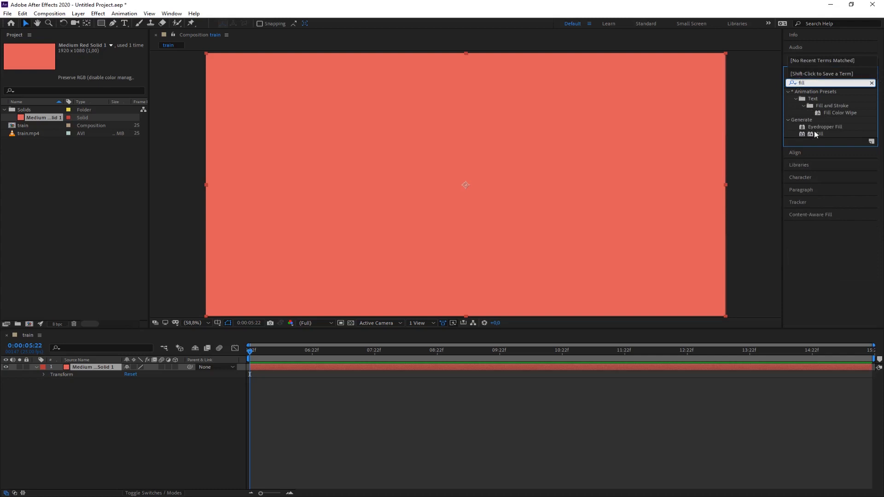
drag(821, 134, 467, 181)
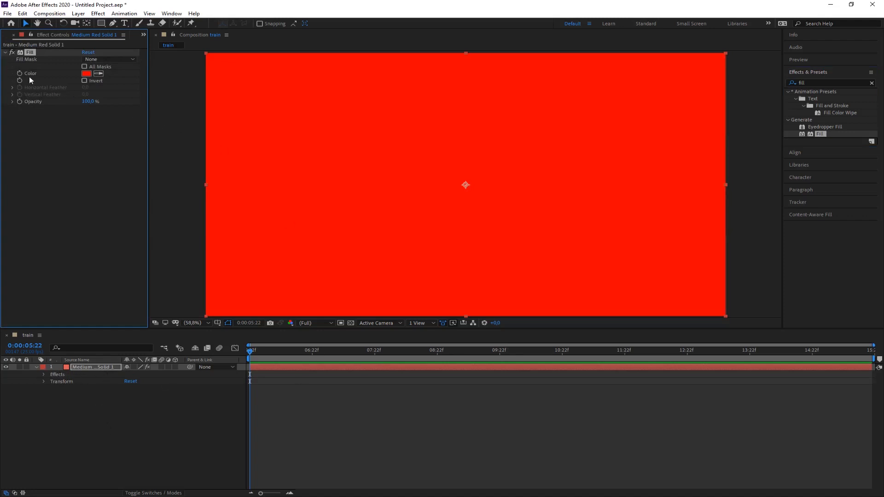
Set the Fill effect's colour to the muted green 60AB5F.
click(87, 74)
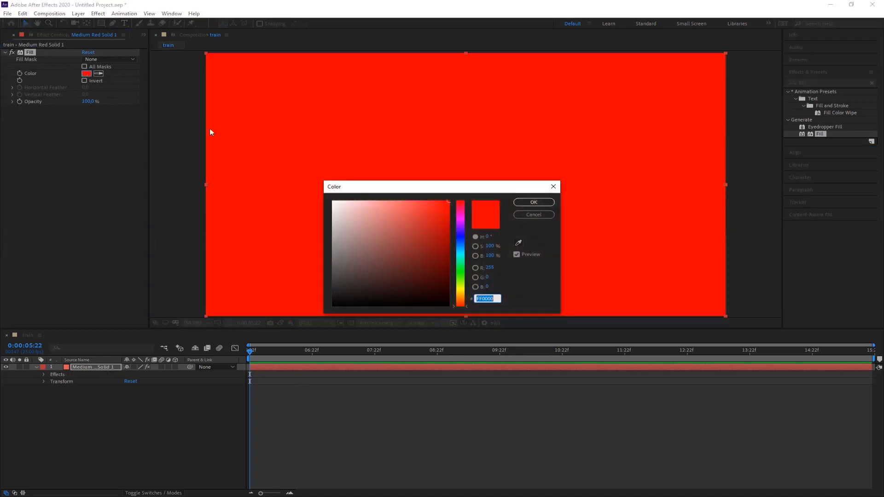
click(461, 272)
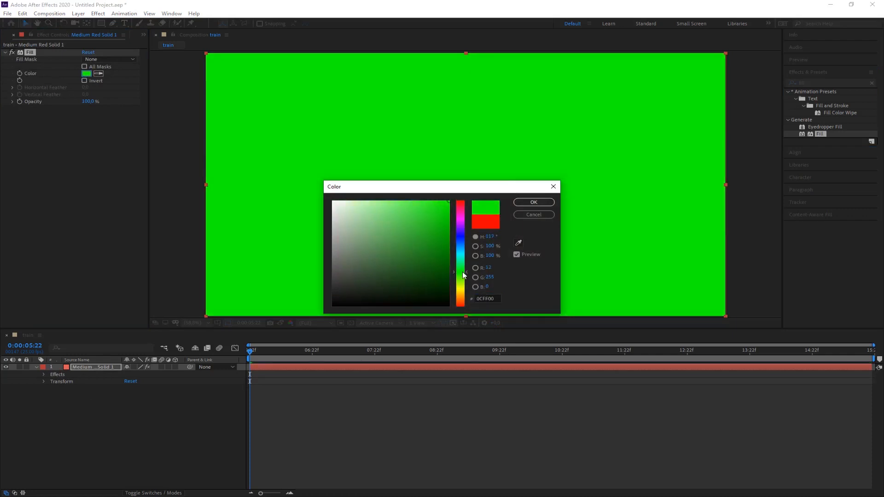
drag(421, 250, 385, 236)
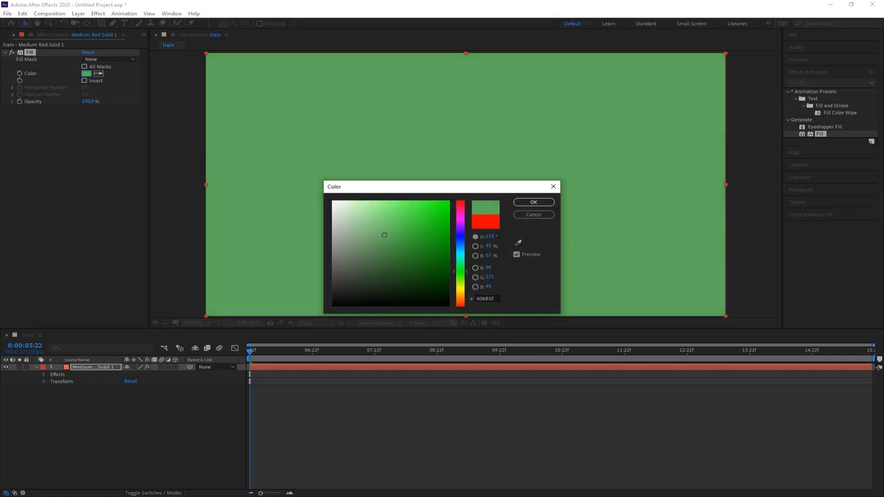
click(534, 203)
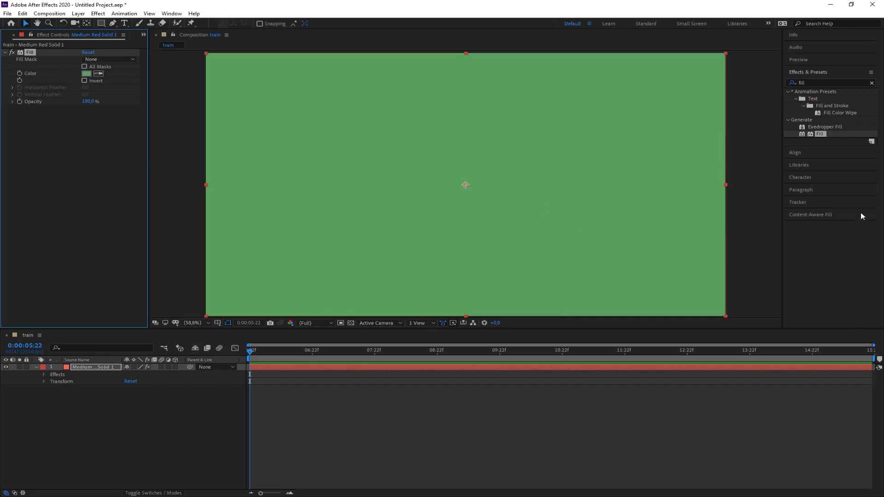
Delete the Fill effect from the solid.
click(40, 194)
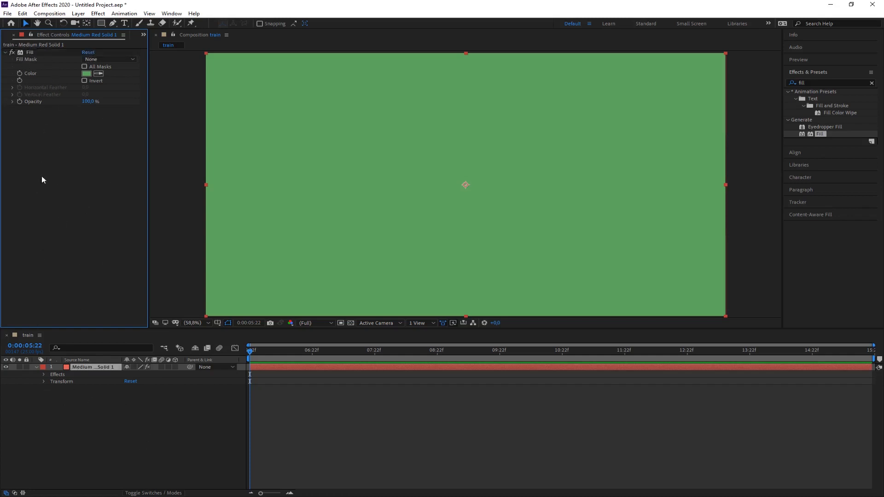
click(31, 52)
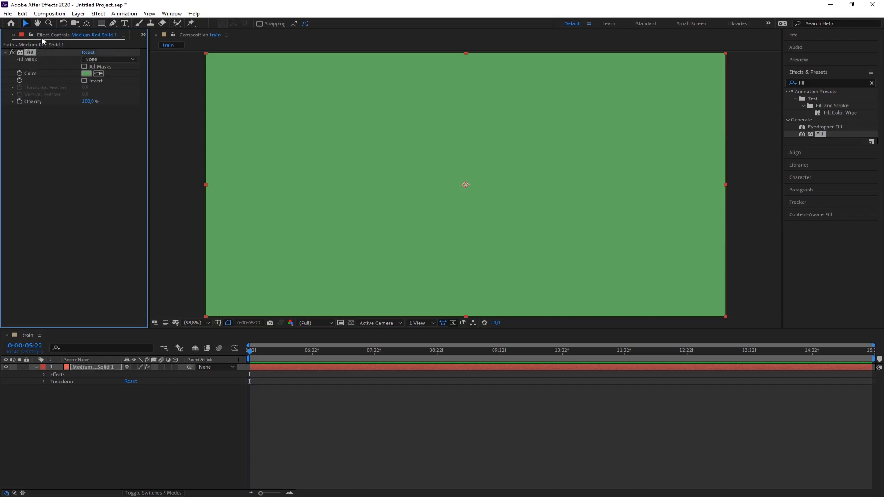
key(Delete)
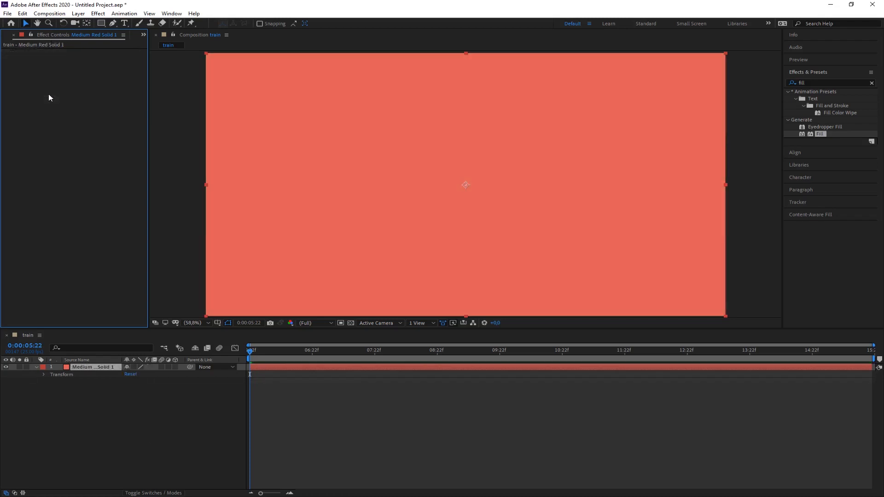
Find the Tint effect in the effects library and apply it to the red solid.
click(814, 81)
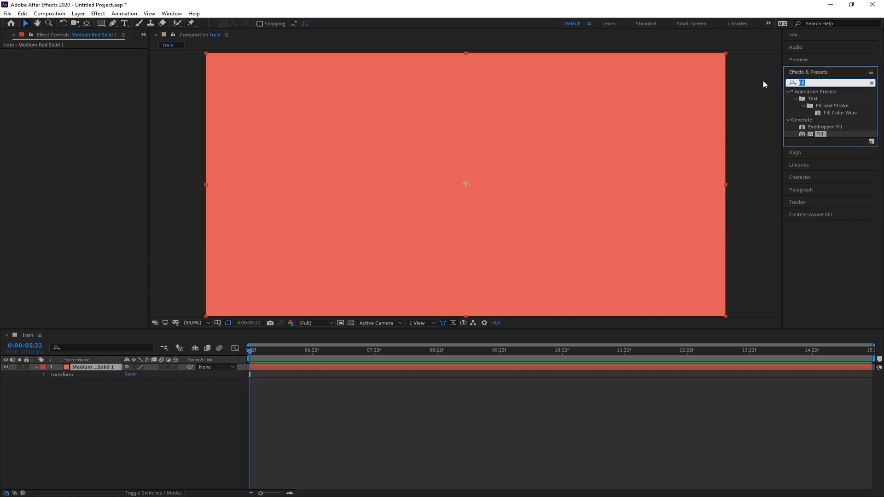
text(tint)
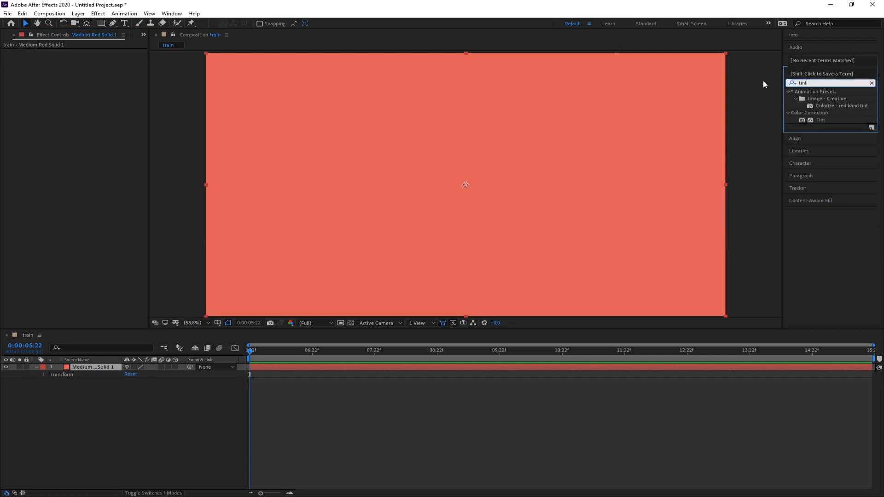
drag(820, 120, 236, 154)
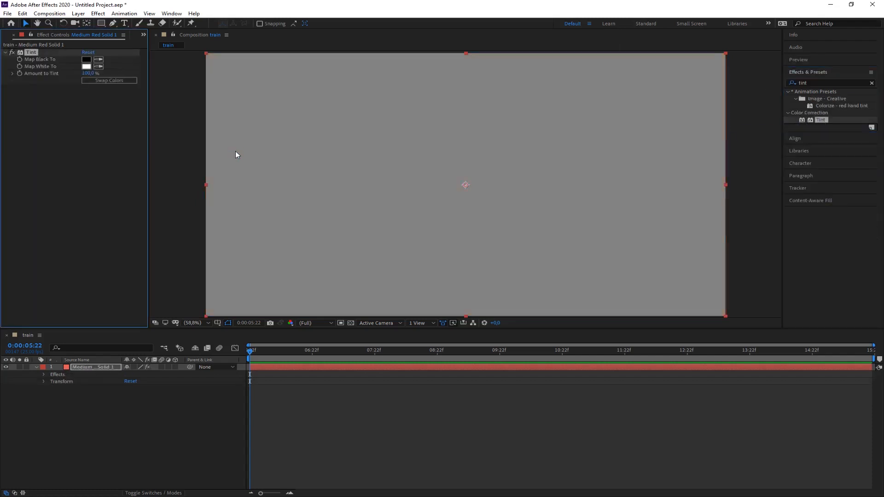
Set the Tint effect's Map Black To colour to the red DB0D0D.
click(88, 62)
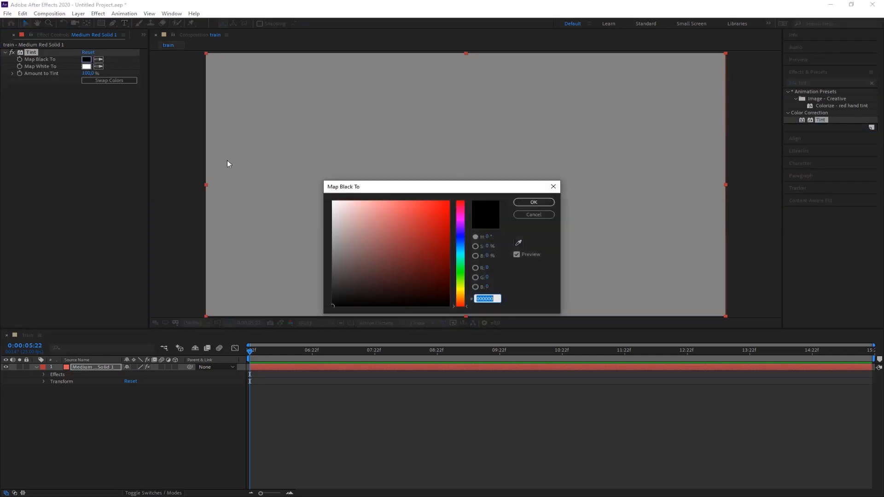
click(417, 251)
mouse_move(417, 251)
mouse_down()
mouse_move(442, 223)
mouse_move(433, 215)
mouse_move(442, 216)
mouse_up()
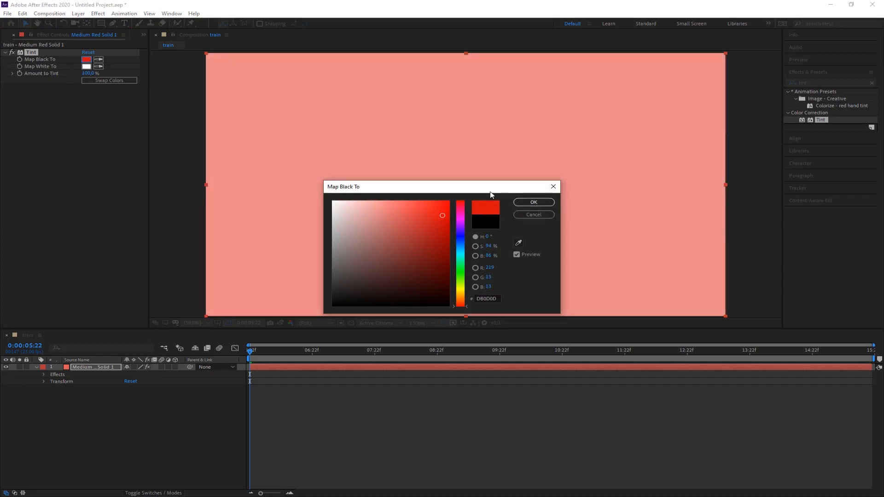
click(538, 206)
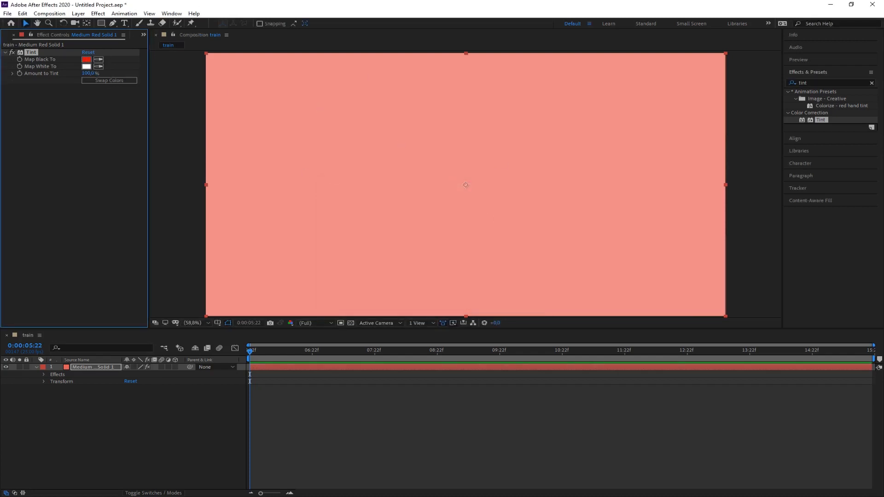
Delete the Tint effect from the solid.
click(55, 127)
click(28, 51)
key(Delete)
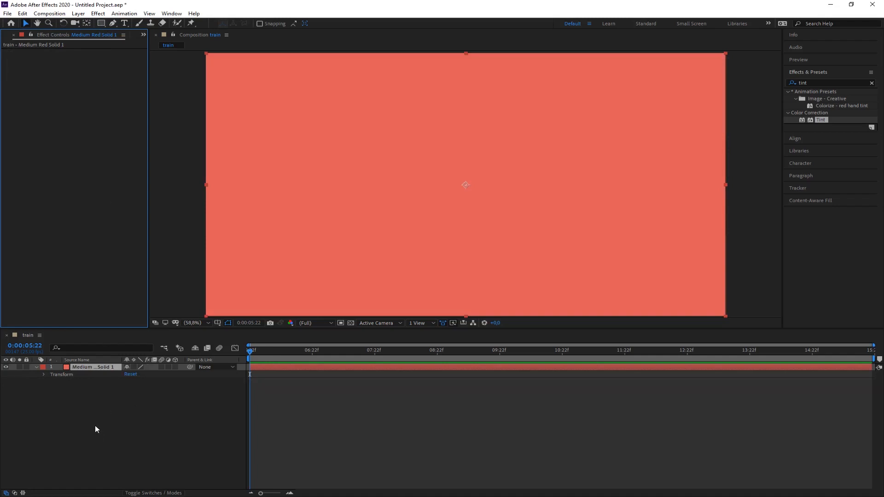
With the Pen tool, draw a closed seven-point straight-edged mask with an inward notch on the red solid in the left half of the frame.
click(90, 372)
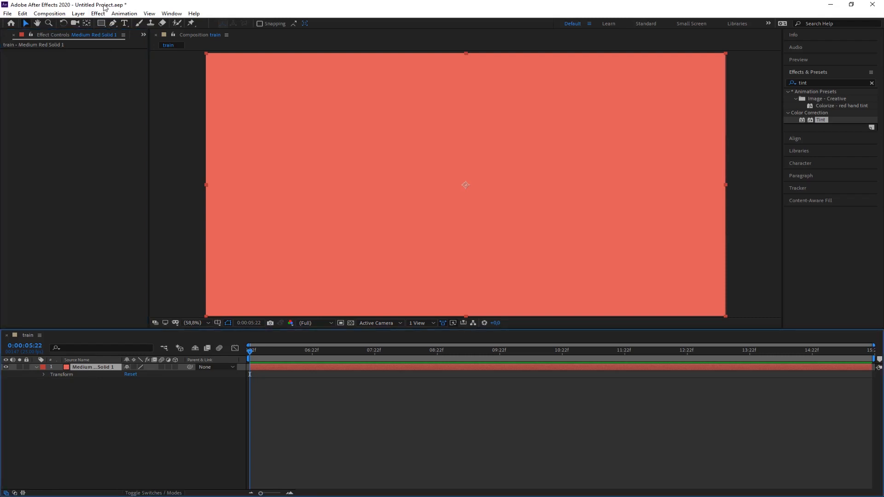
click(113, 25)
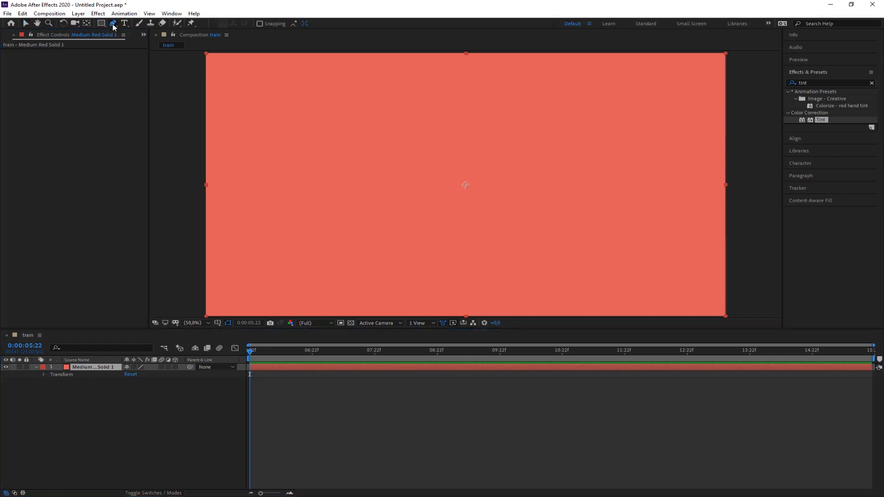
click(342, 105)
click(293, 181)
click(326, 211)
click(444, 209)
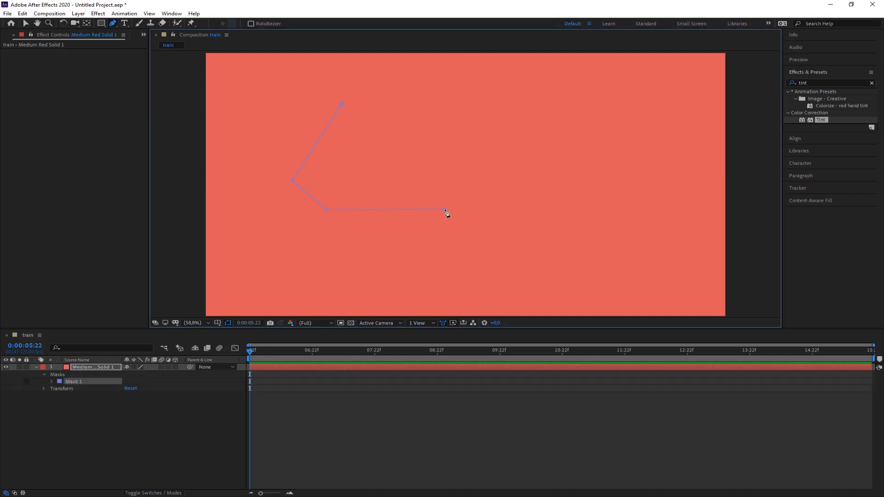
click(390, 178)
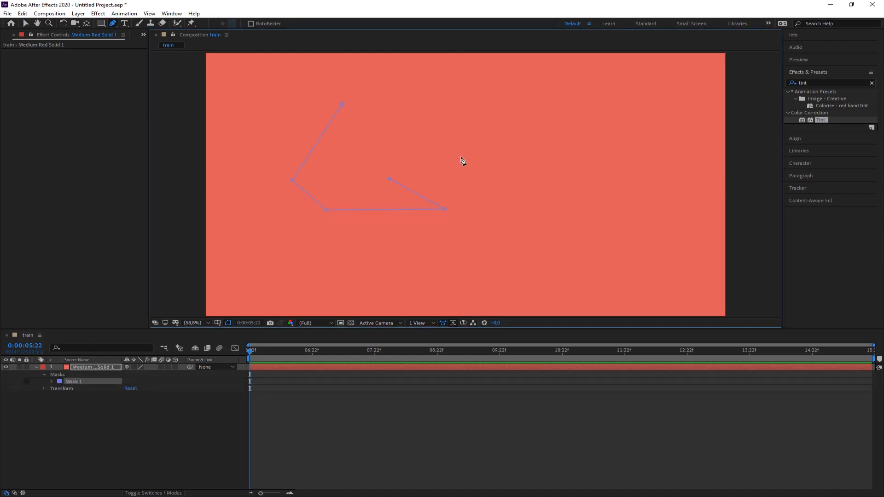
click(462, 115)
click(342, 105)
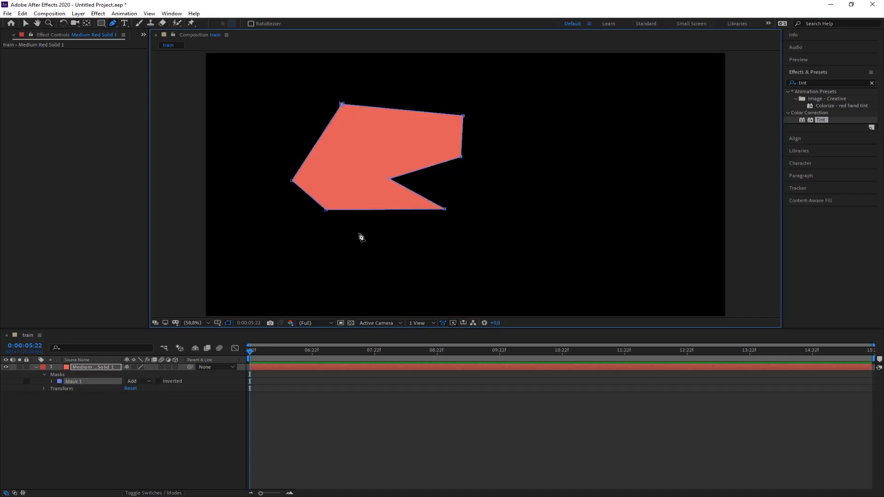
With the Pen tool, draw a second closed mask with six curved points on the solid in the right half of the frame.
click(78, 367)
click(593, 159)
drag(593, 159, 581, 148)
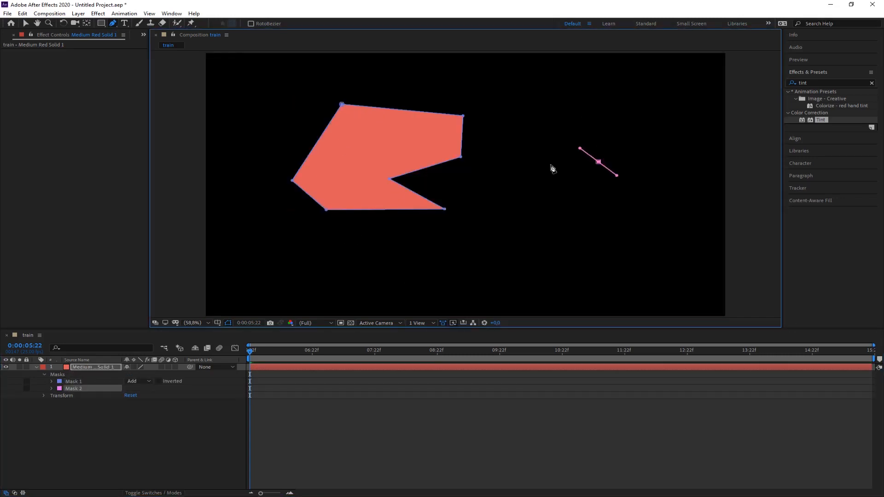
drag(540, 177, 541, 198)
mouse_move(545, 252)
mouse_down()
mouse_move(521, 266)
mouse_move(563, 286)
mouse_up()
click(529, 284)
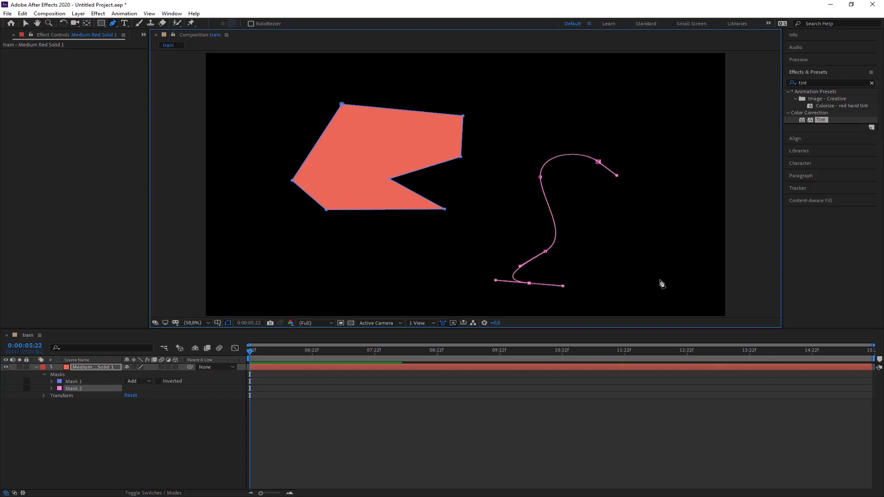
drag(661, 277, 626, 201)
click(599, 162)
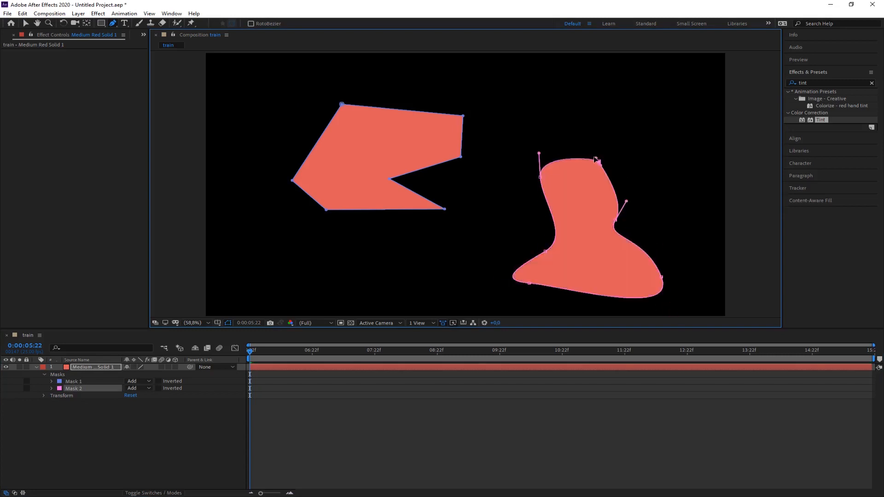
Switch to the Selection tool, then invert Mask 1 and Mask 2 and turn both inversions off again.
click(25, 23)
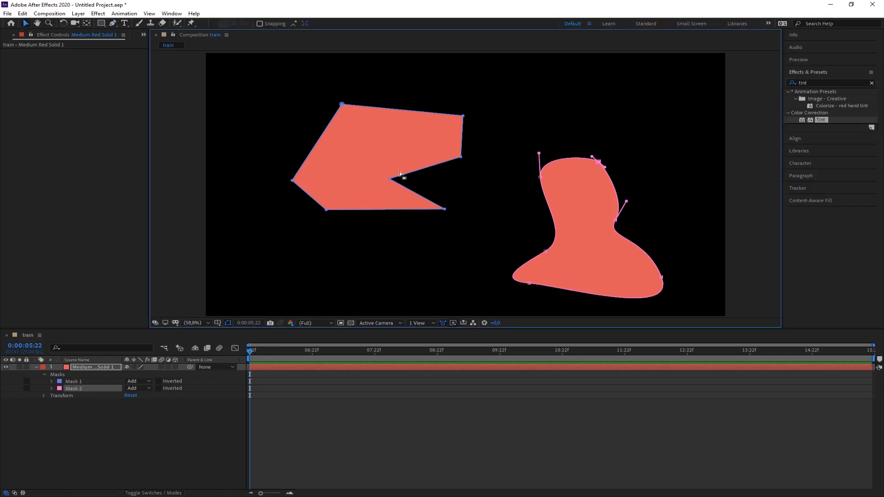
click(160, 382)
click(161, 386)
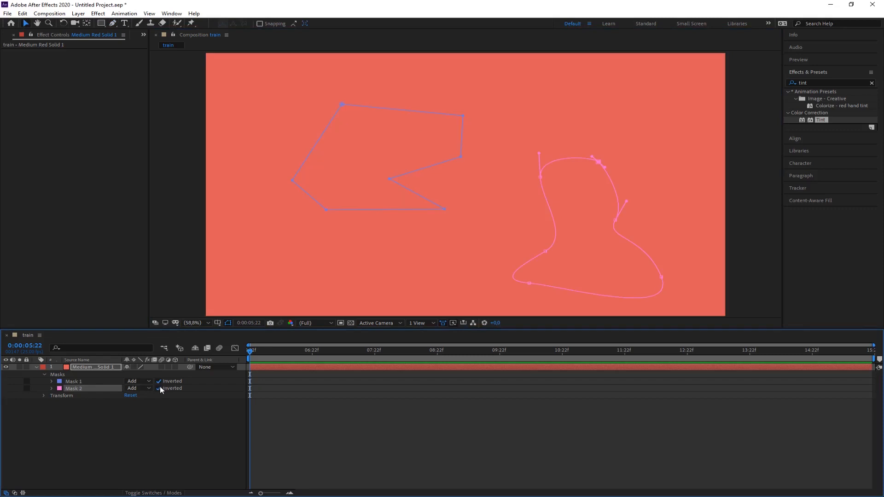
click(159, 388)
click(158, 381)
Set the mode of both Mask 1 and Mask 2 to Subtract.
click(148, 382)
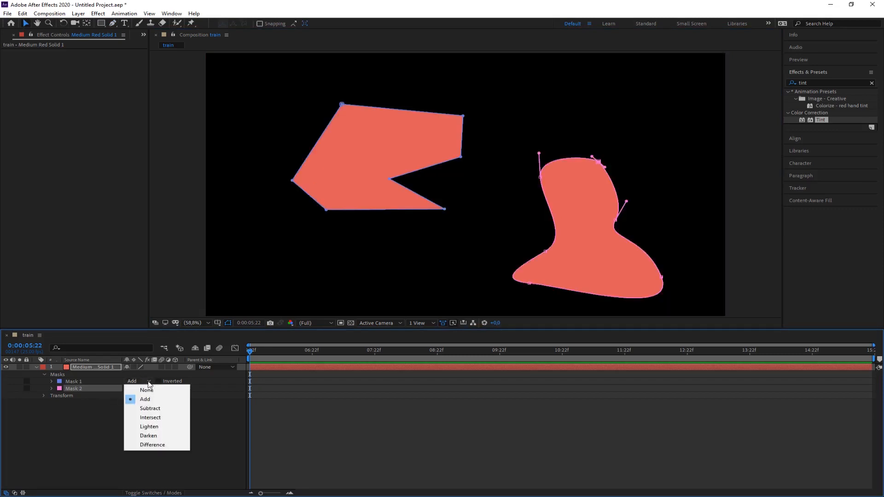
click(150, 409)
click(146, 389)
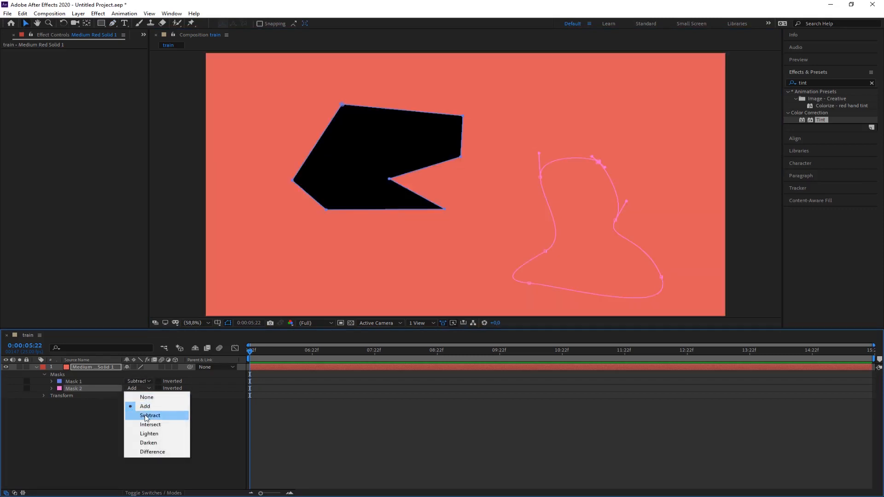
click(146, 416)
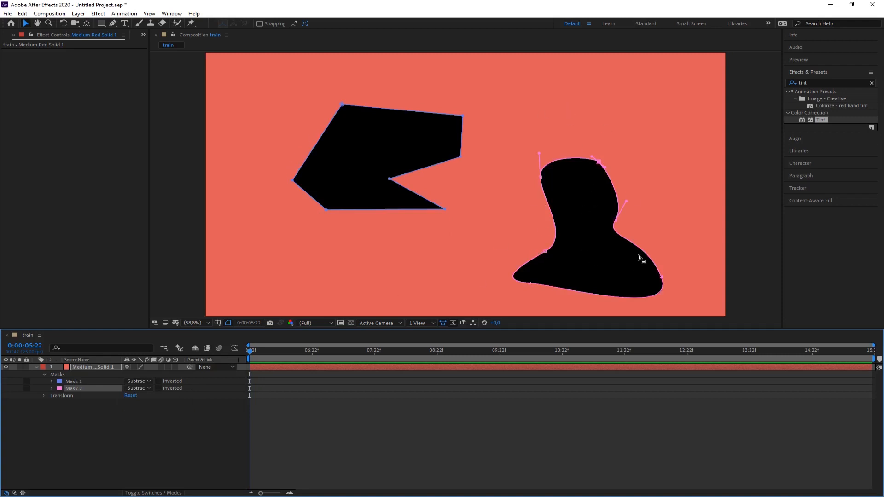
Return both Mask 1 and Mask 2 to Add mode and select the red solid layer.
click(149, 382)
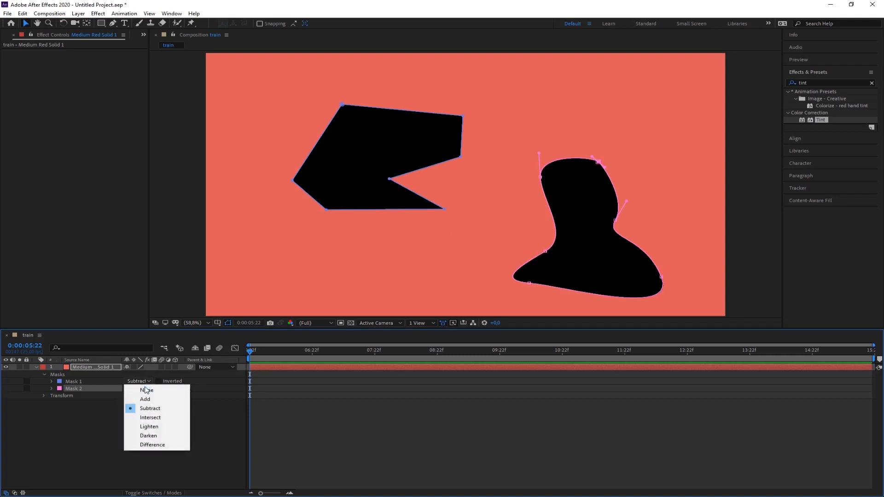
click(146, 400)
click(137, 388)
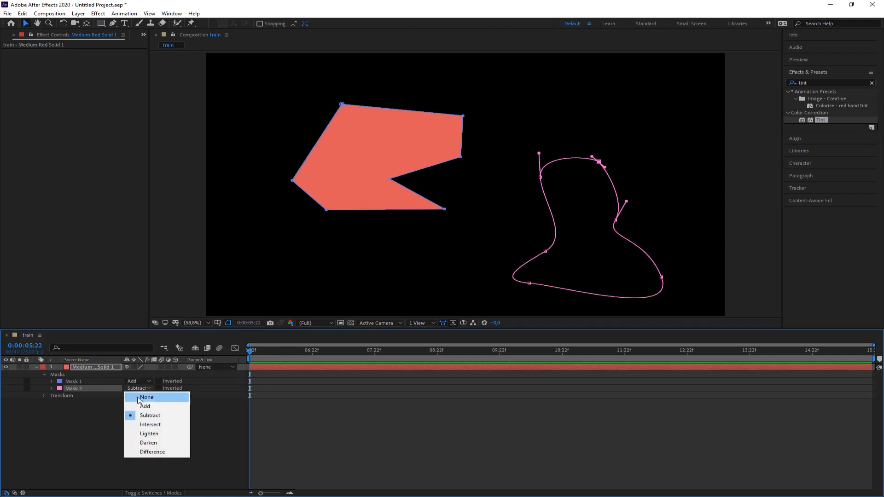
click(142, 406)
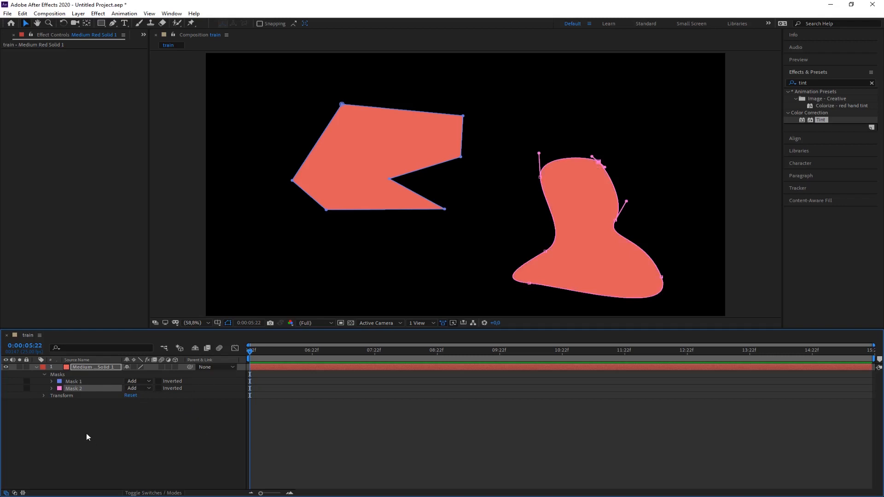
click(84, 368)
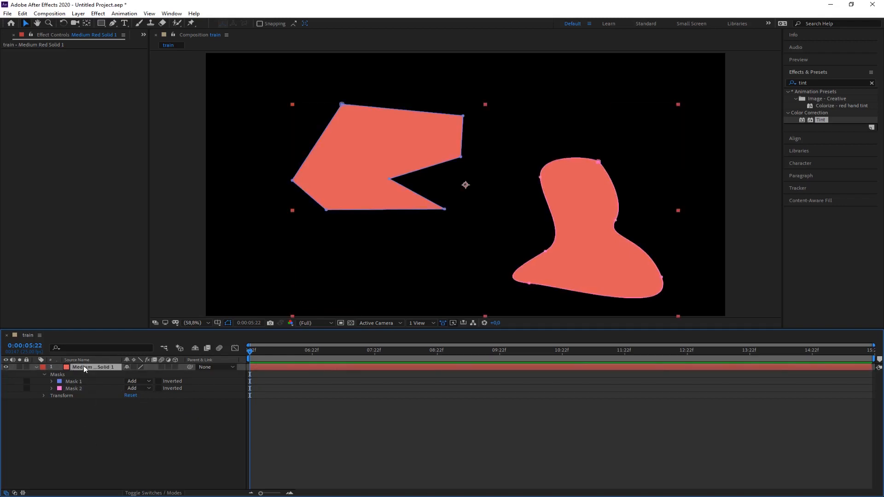
Delete the red solid layer and start a new solid in the composition with a green colour.
key(Delete)
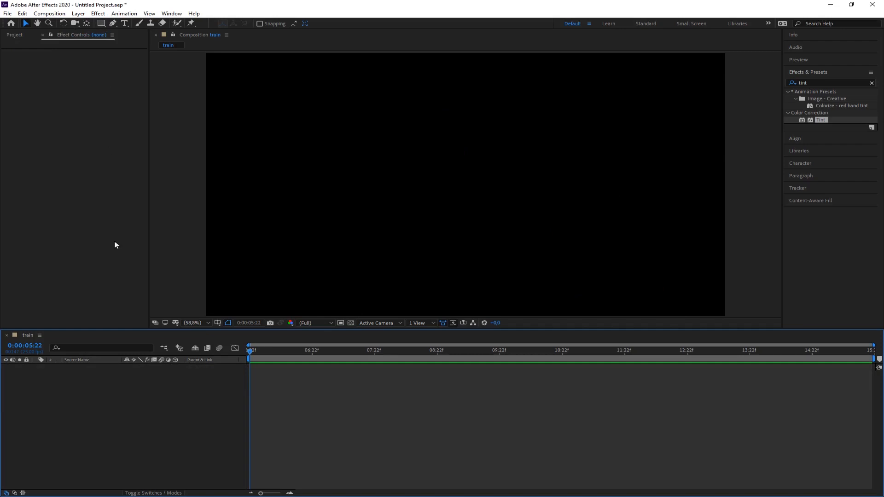
right_click(84, 408)
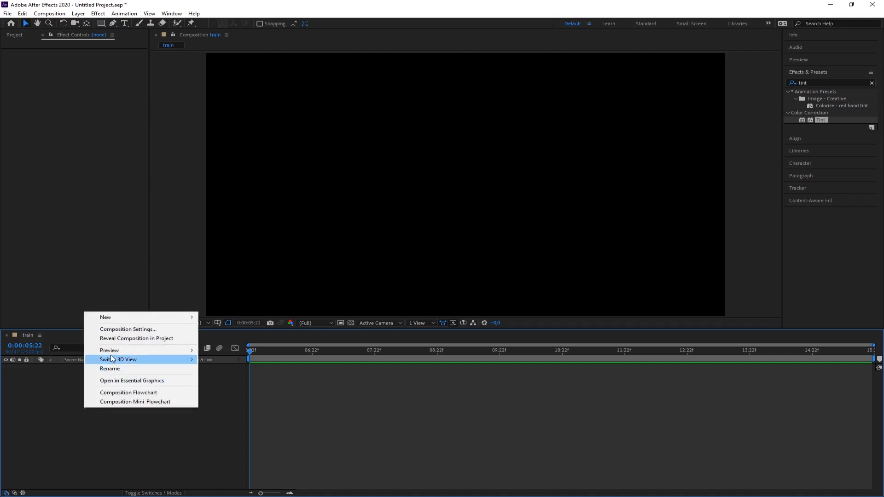
mouse_move(114, 321)
click(226, 338)
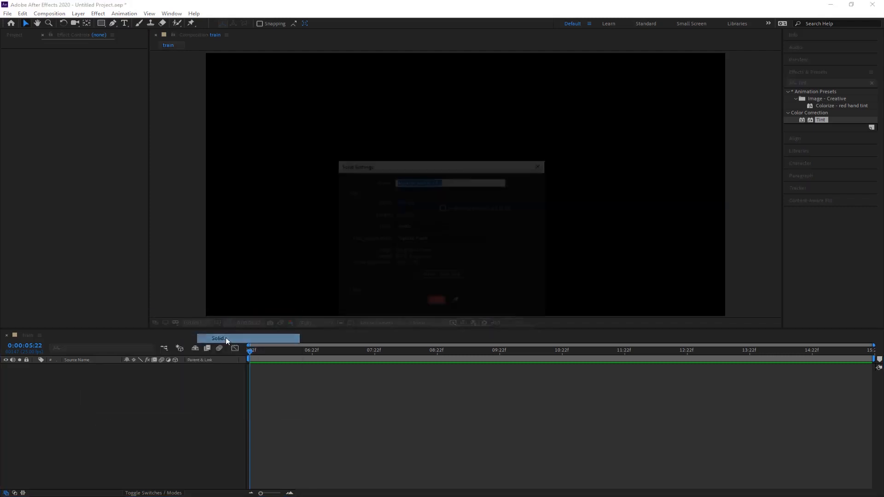
click(436, 303)
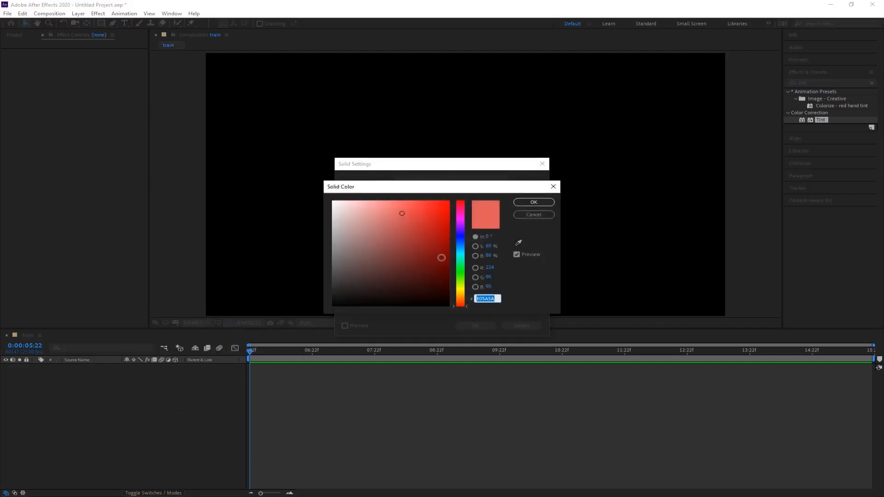
click(463, 275)
click(533, 202)
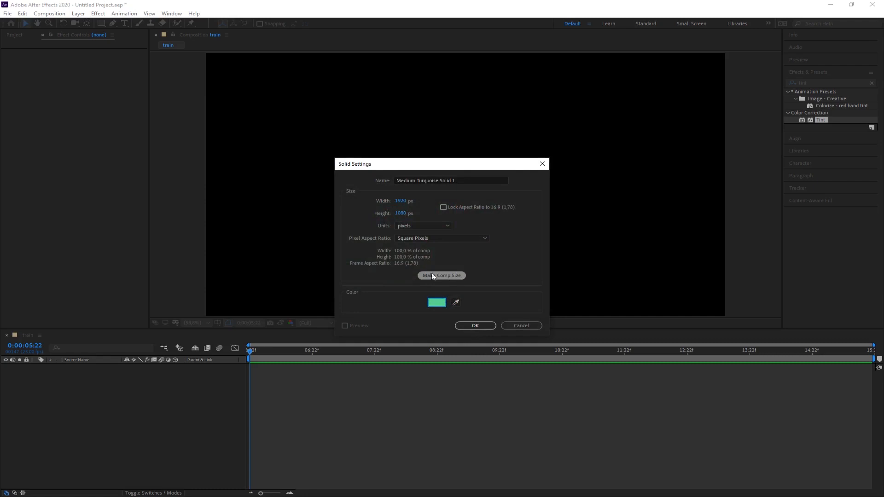
Set the new solid's width and height to 500 px each and create it.
click(400, 201)
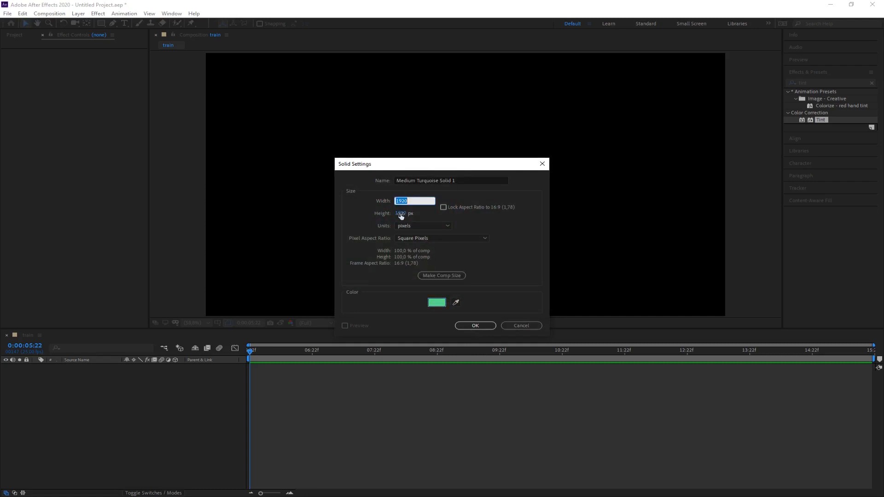
text(500)
click(400, 213)
text(450)
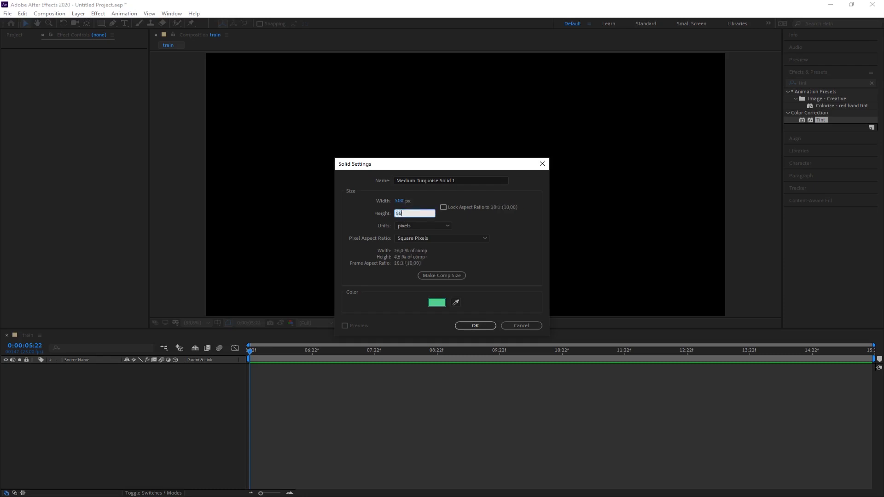
key(Return)
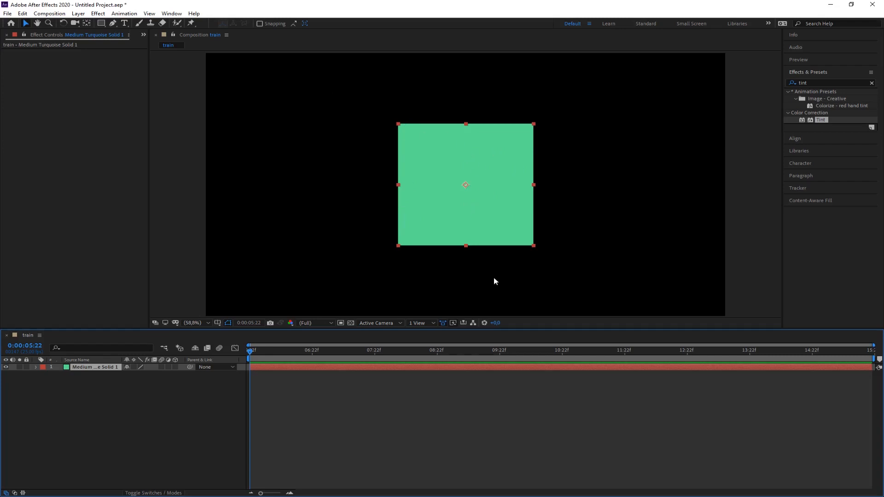
Draw a freehand elliptical mask inside the green solid with the Ellipse tool, then undo it.
click(98, 23)
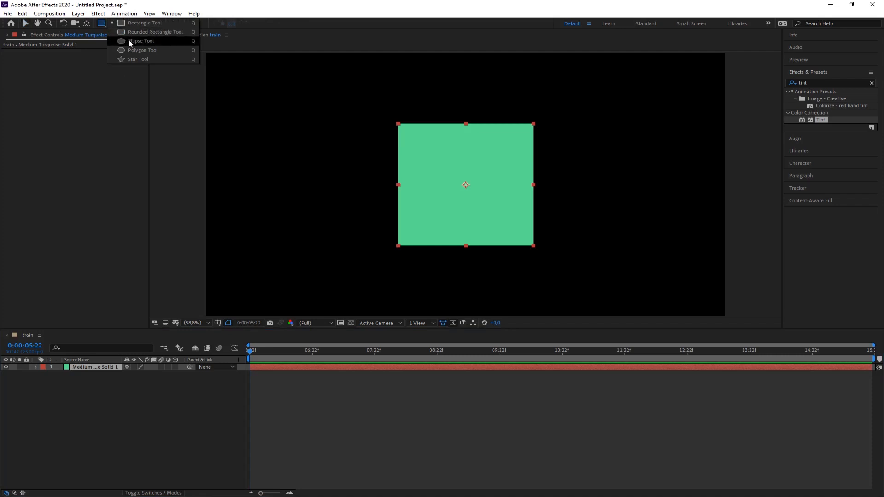
click(128, 41)
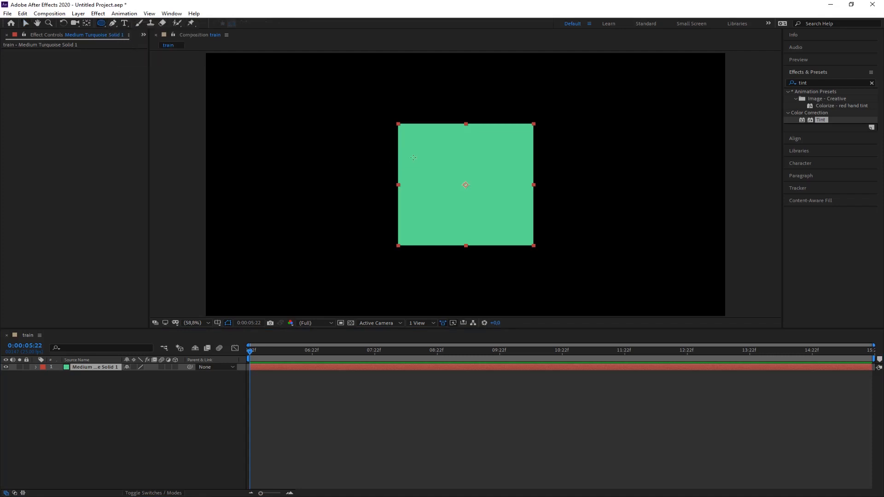
drag(411, 152, 518, 220)
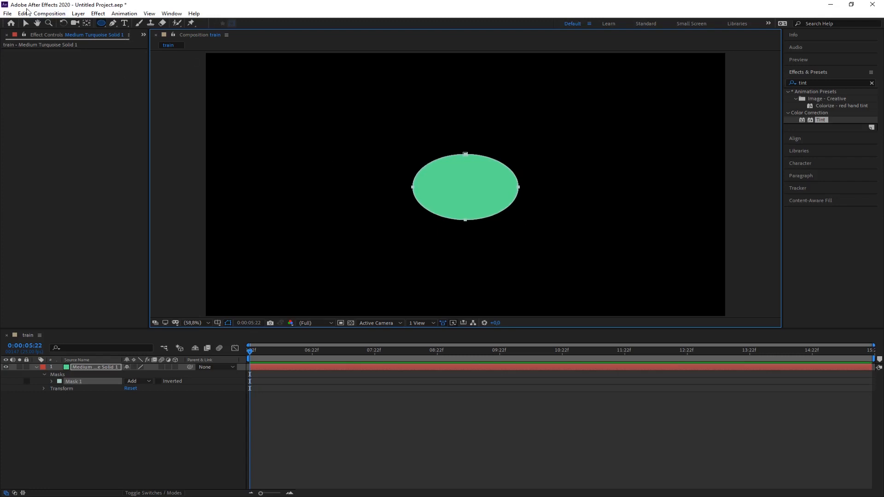
click(23, 13)
click(38, 24)
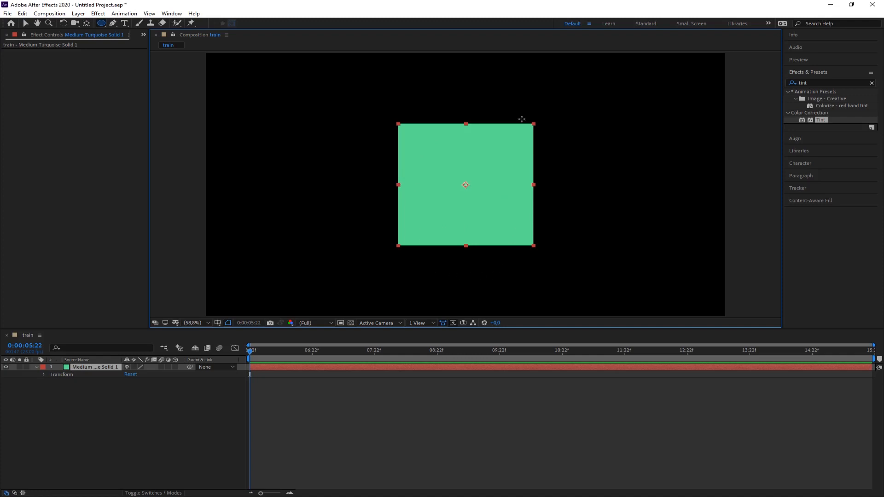
Add an elliptical mask that fits the full bounds of the green solid and deselect it.
click(102, 23)
double_click(102, 23)
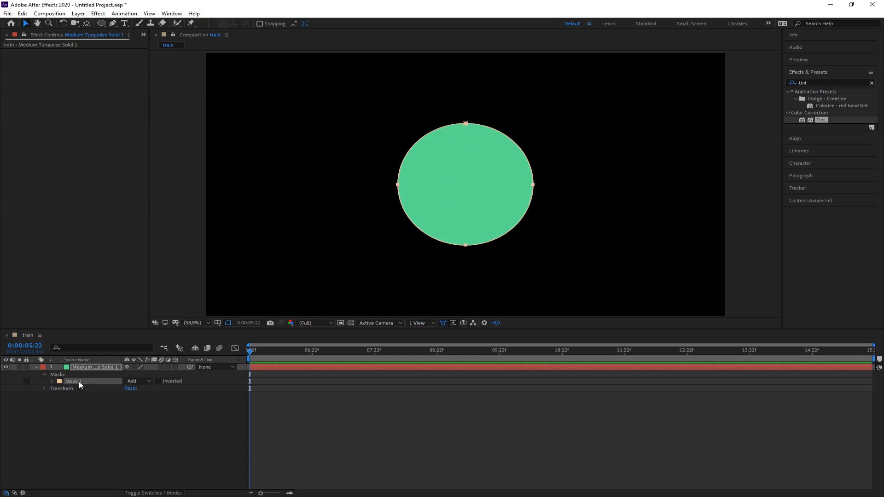
click(79, 396)
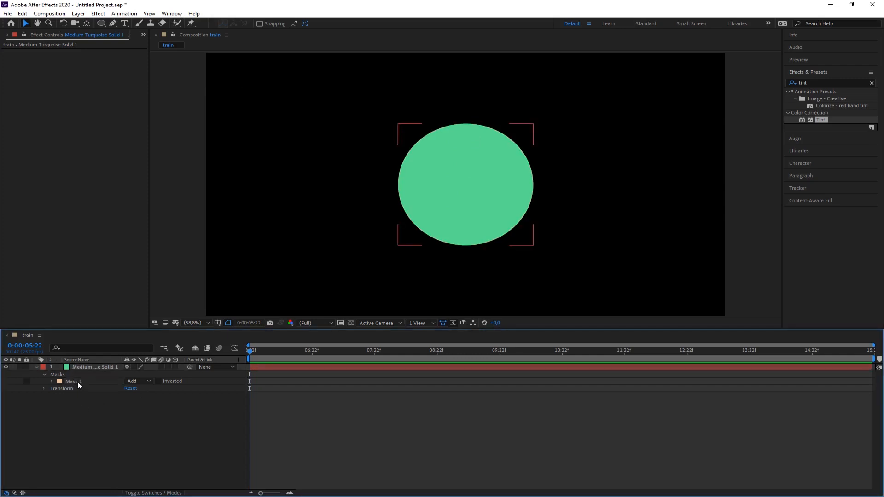
Duplicate Mask 1 on the green solid and select the copy.
click(73, 381)
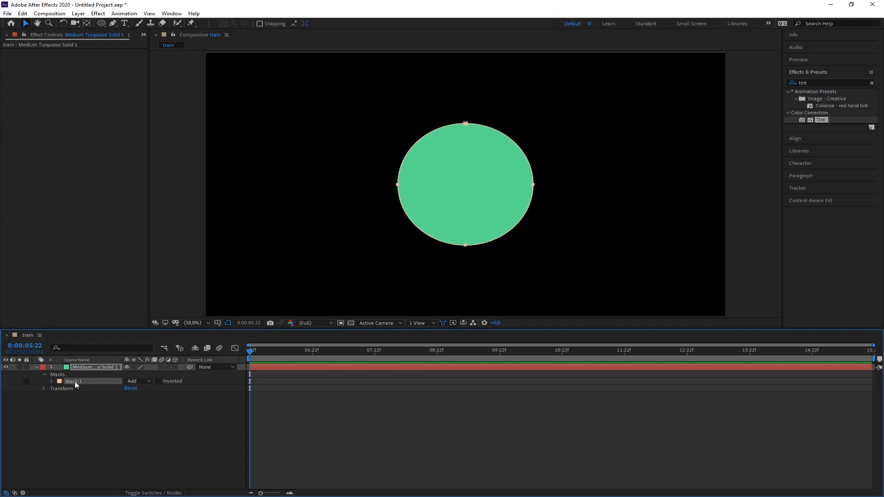
key(ctrl+d)
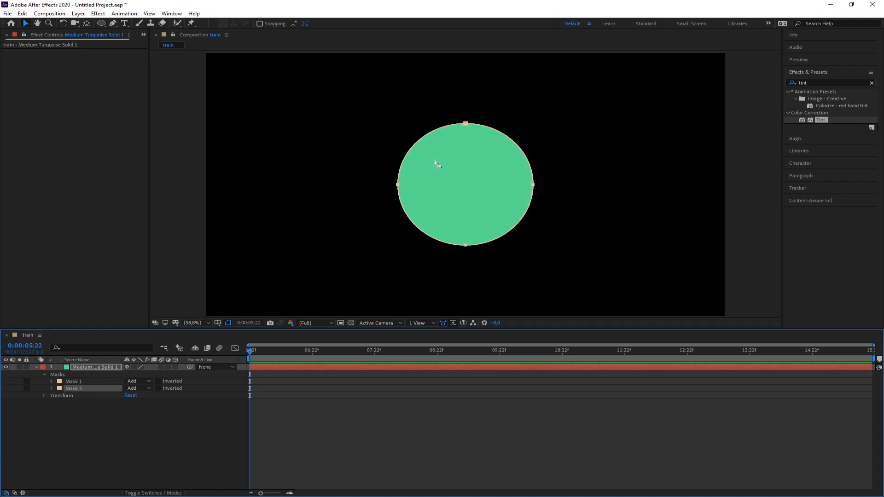
click(72, 381)
click(73, 389)
Set Mask 2's expansion to -37 pixels and its mode to Subtract to cut the green disc into a ring.
click(52, 389)
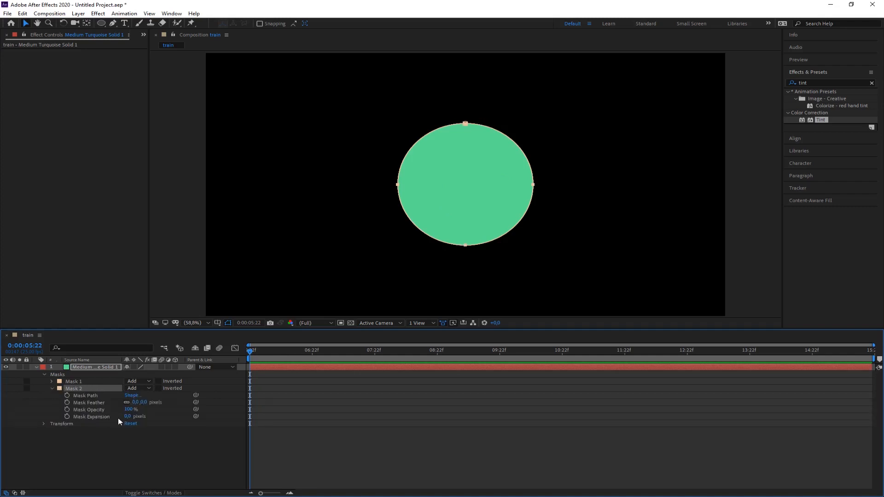
mouse_move(127, 417)
mouse_down()
mouse_move(152, 417)
mouse_move(115, 420)
mouse_up()
click(148, 389)
click(150, 415)
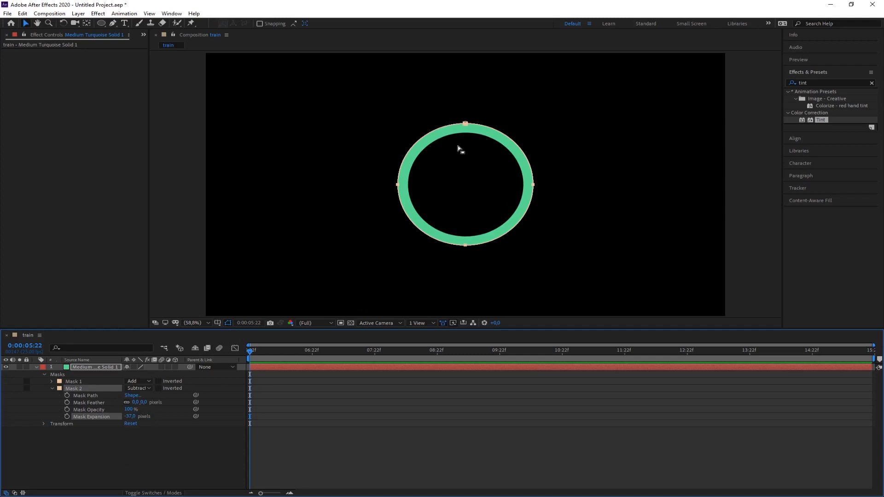
click(214, 453)
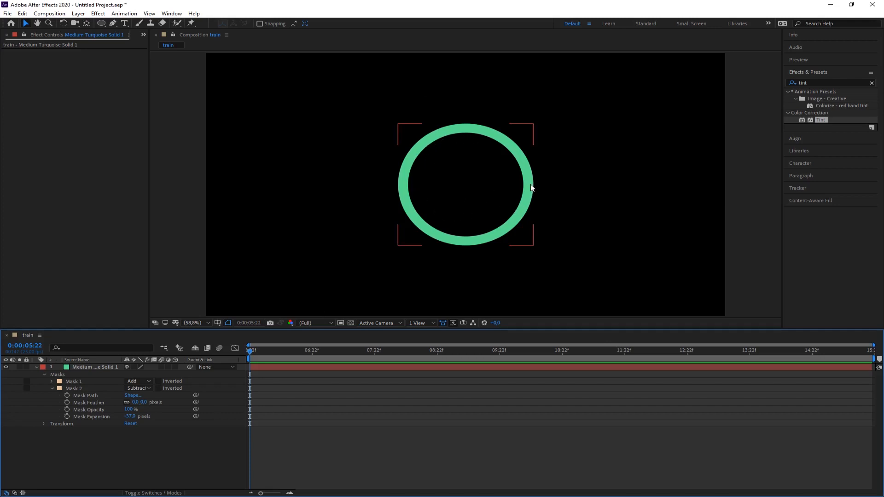
click(52, 388)
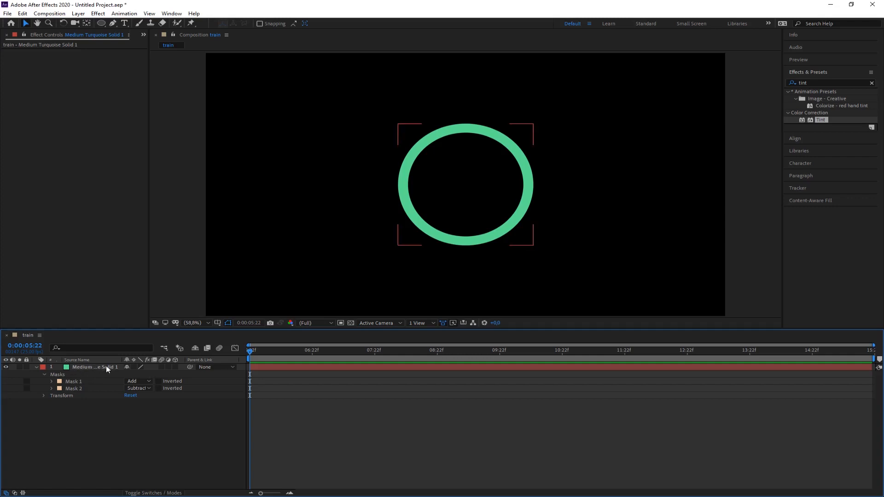
Draw a triangular shape with the Pen tool from above the ring to its centre, then delete the new shape layer.
click(112, 22)
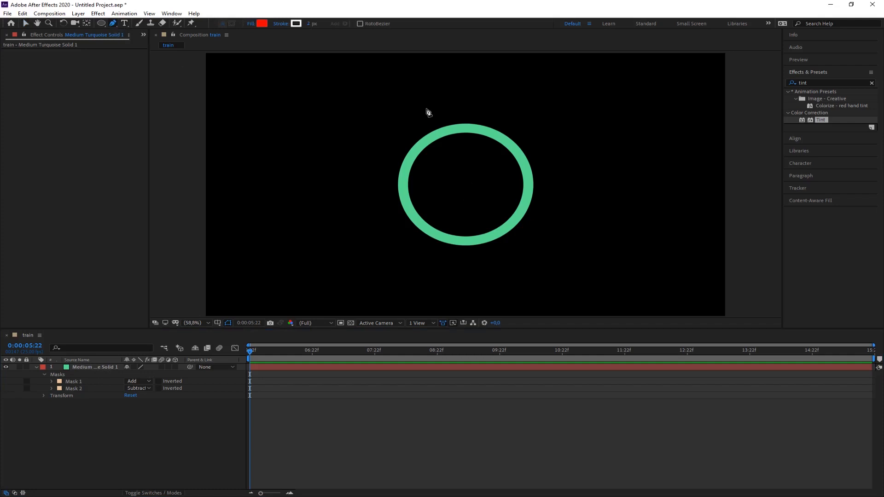
click(404, 100)
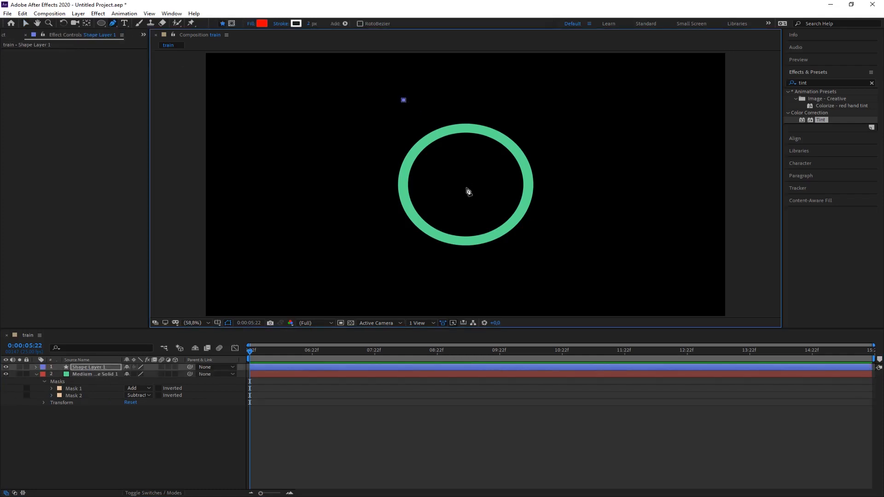
click(465, 186)
click(511, 97)
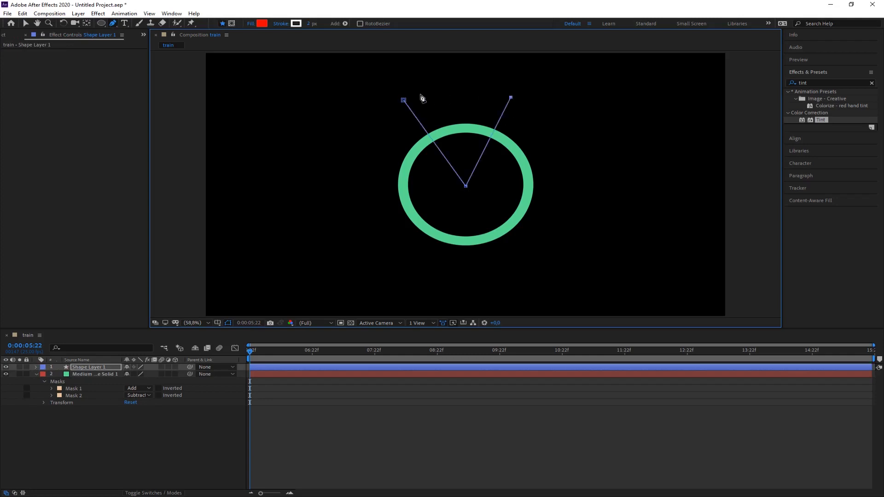
click(403, 100)
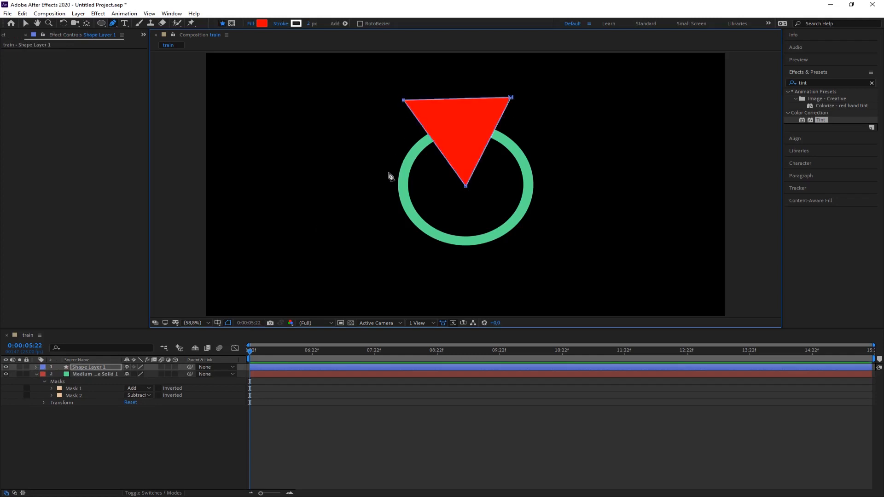
click(89, 372)
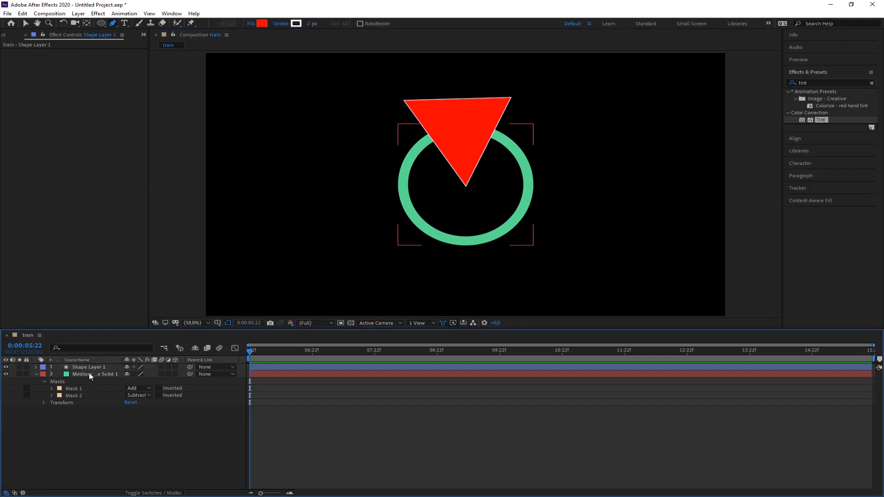
click(88, 367)
key(Delete)
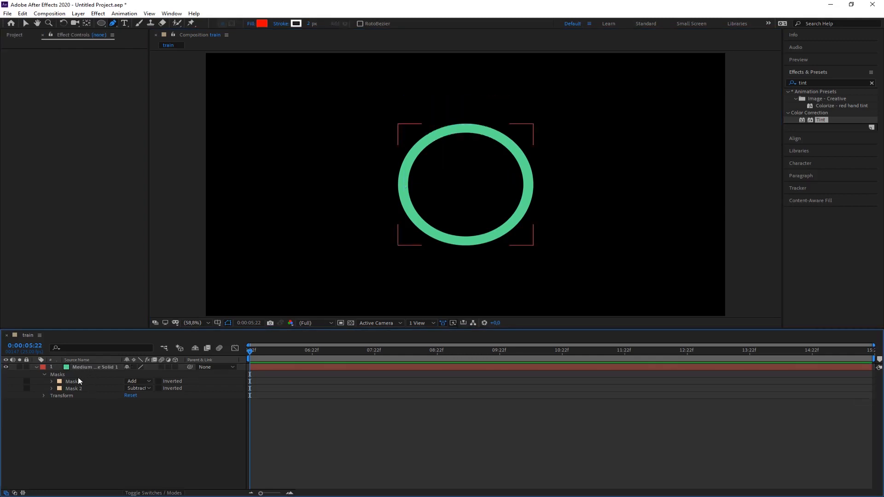
Draw a closed three-point wedge mask on the green solid from above the ring to its centre and set its mode to Intersect.
click(79, 366)
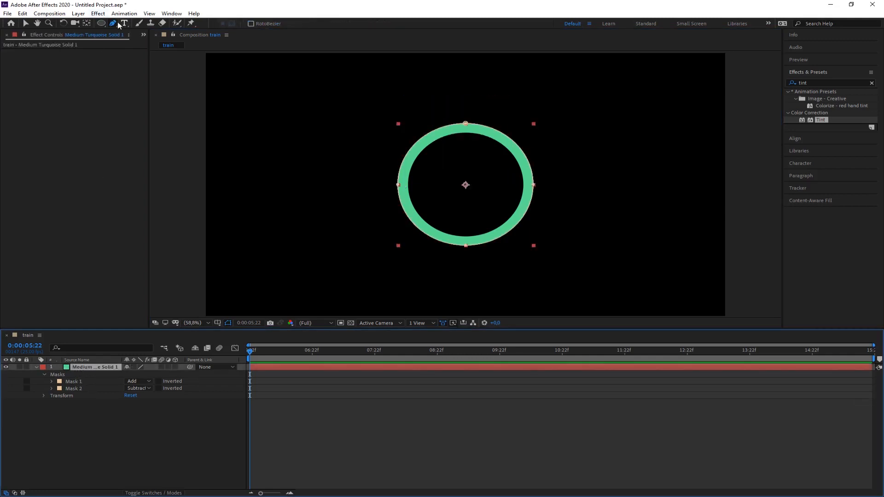
click(408, 93)
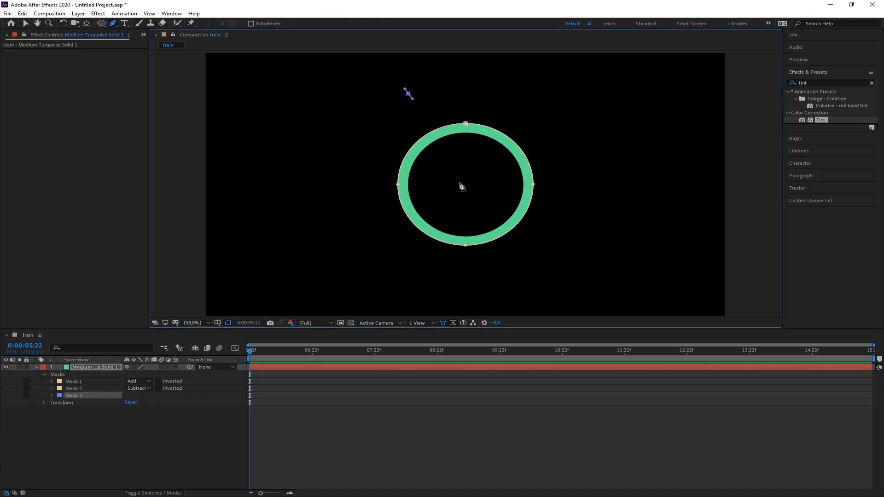
click(467, 188)
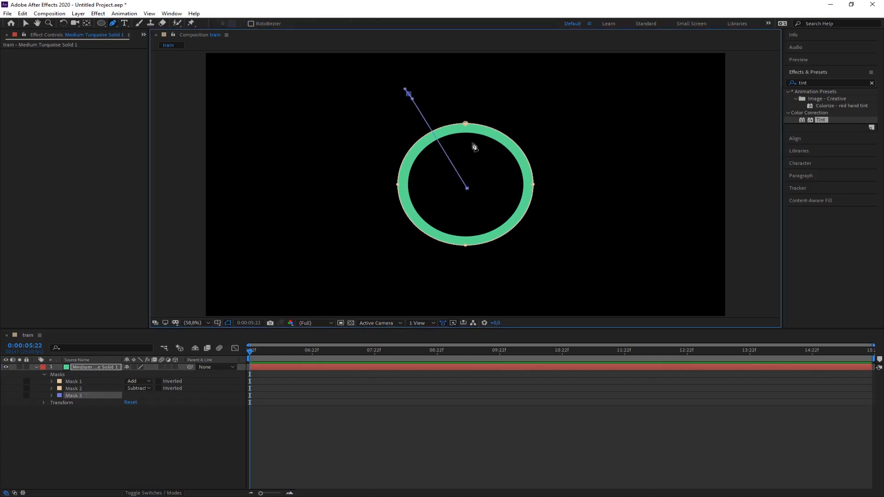
click(509, 85)
click(408, 94)
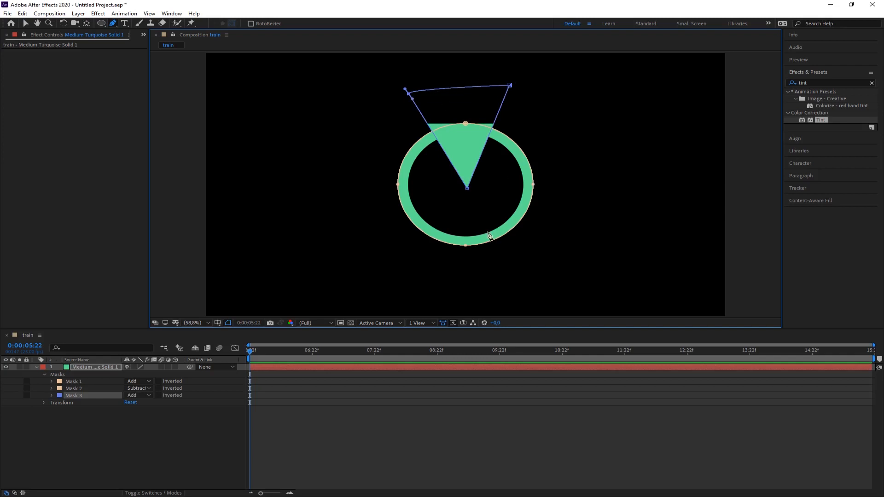
click(138, 395)
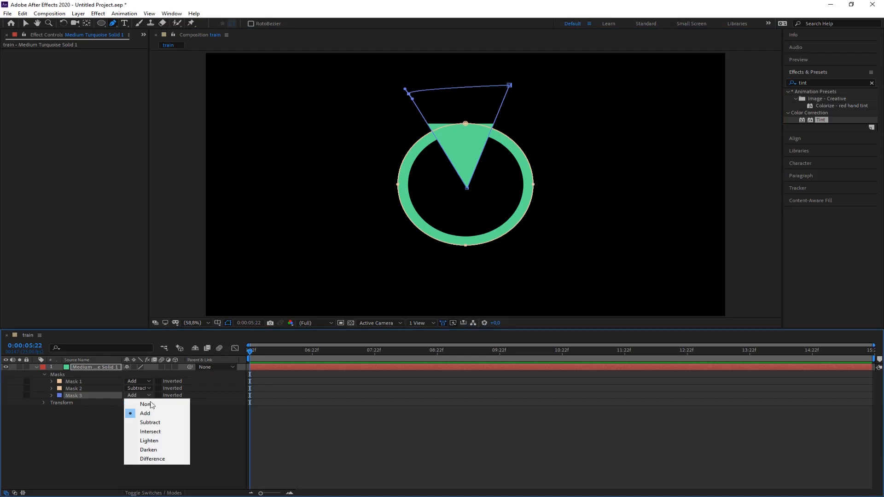
click(151, 432)
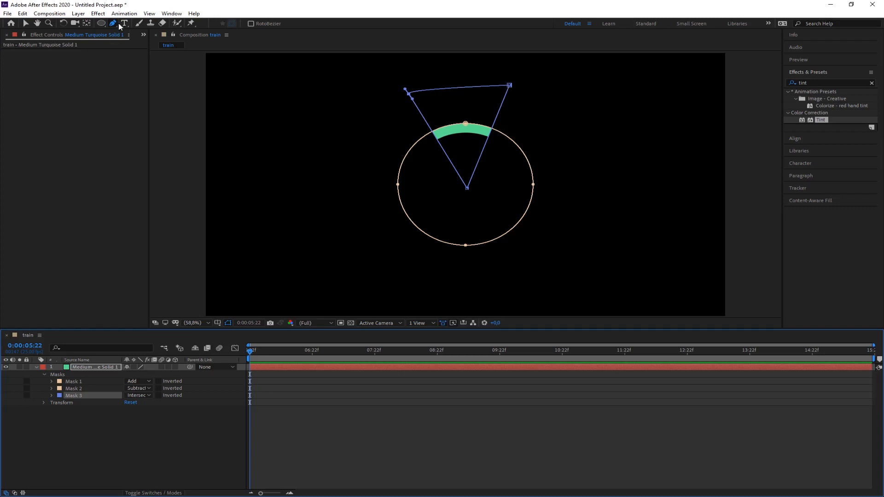
Switch to the Selection tool, hide the mask outlines in the composition view and deselect the solid.
click(26, 23)
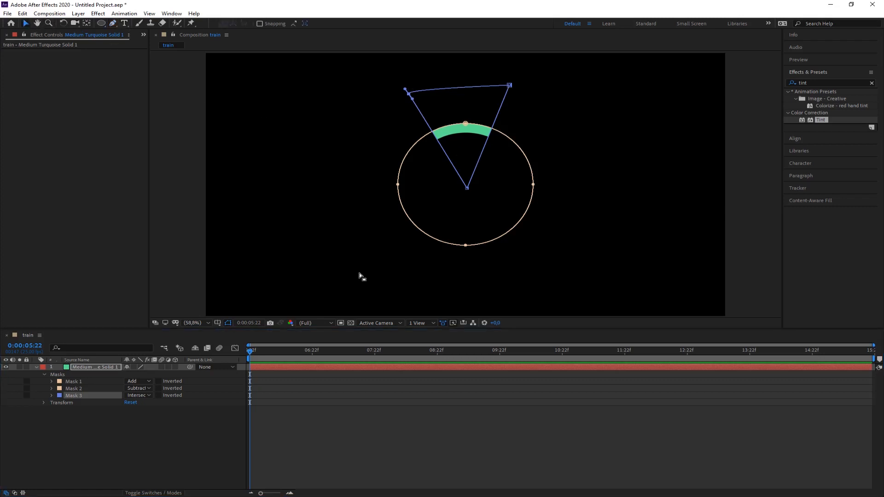
click(361, 276)
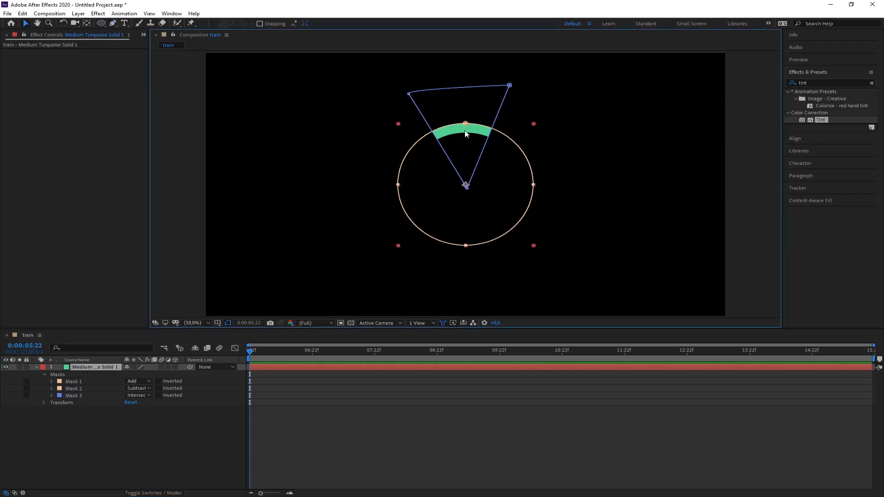
click(229, 324)
click(316, 210)
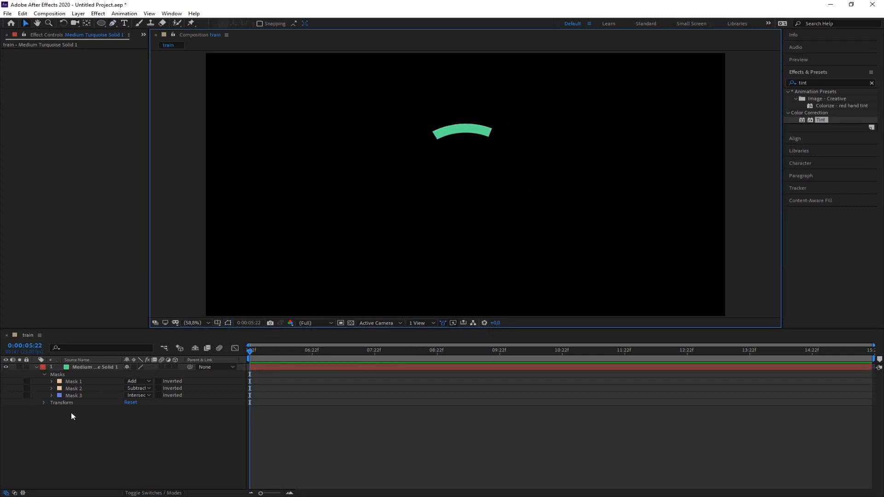
Rotate the green solid layer to 286° and expand its properties to list its three masks.
click(81, 366)
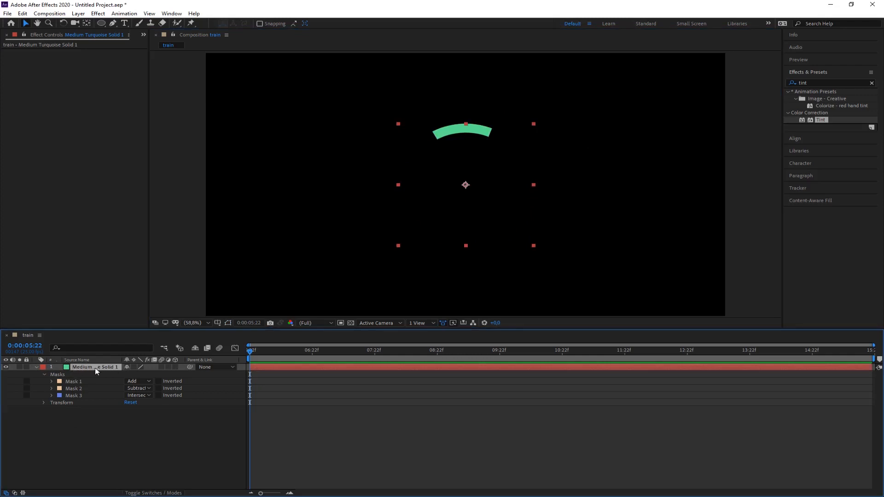
key(r)
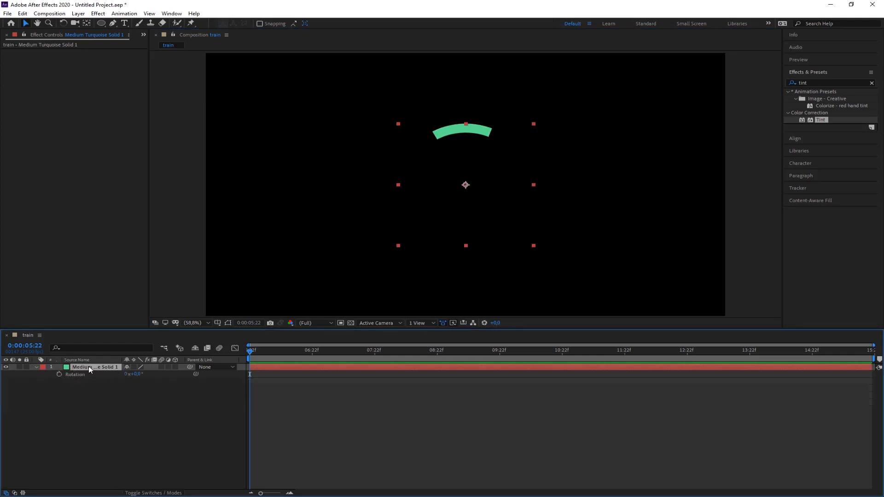
drag(139, 379, 74, 372)
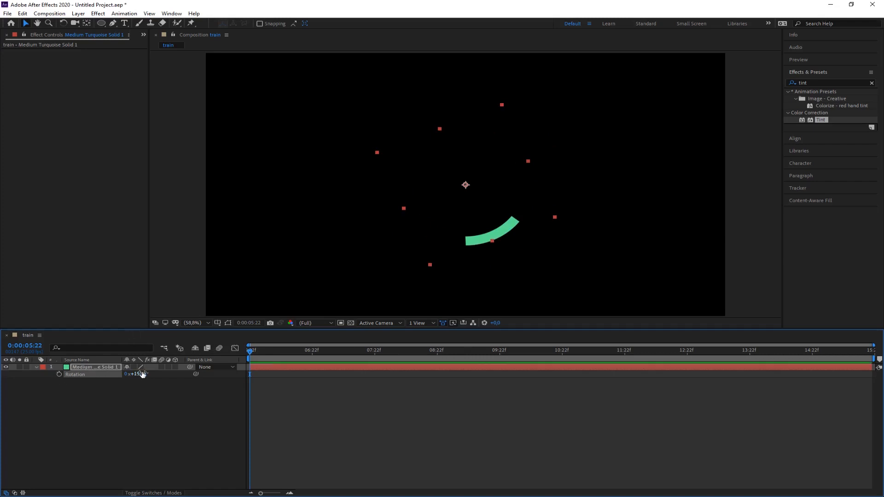
drag(140, 373, 188, 374)
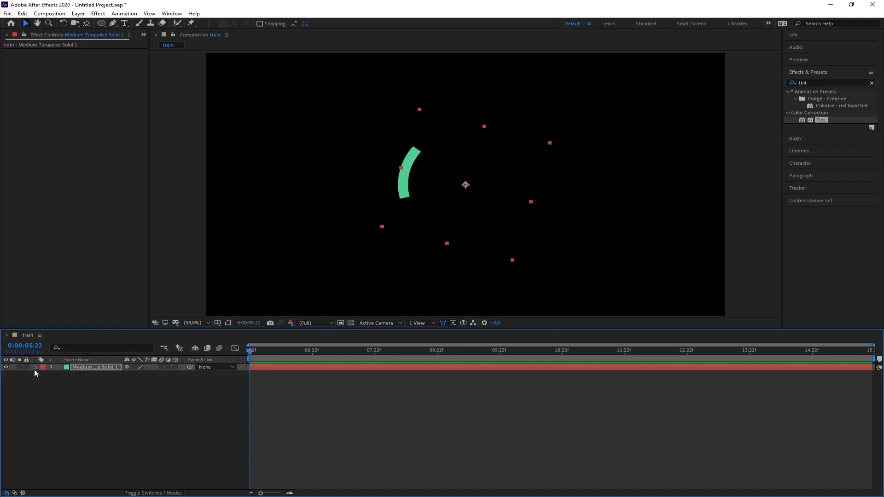
click(36, 368)
click(44, 374)
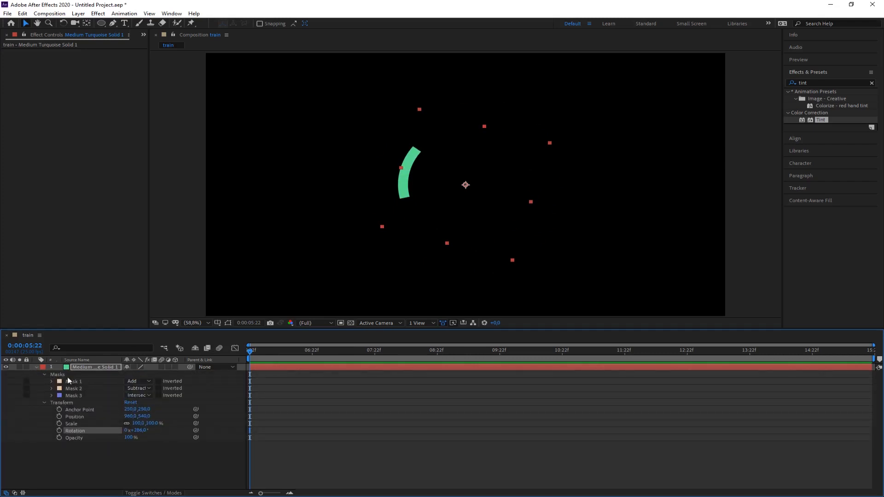